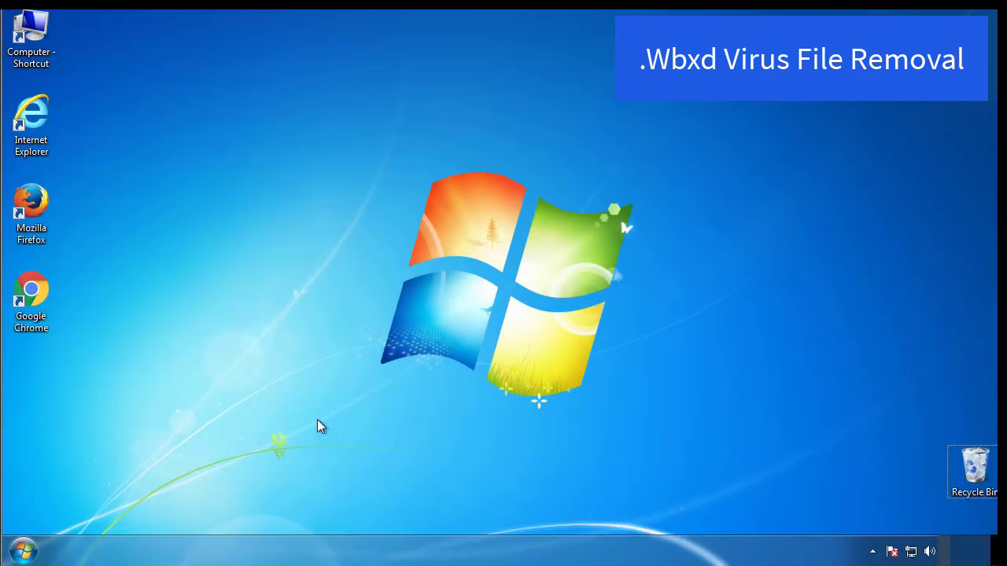
- Use msconfig to enable Safe boot (Minimal) on the Boot tab and restart into Safe Mode
click(32, 549)
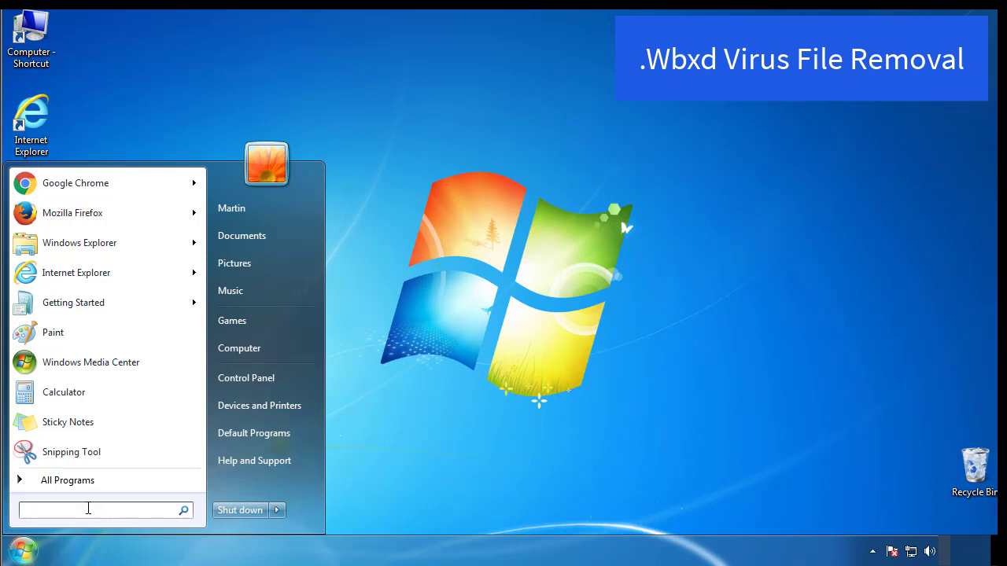
text(mscon)
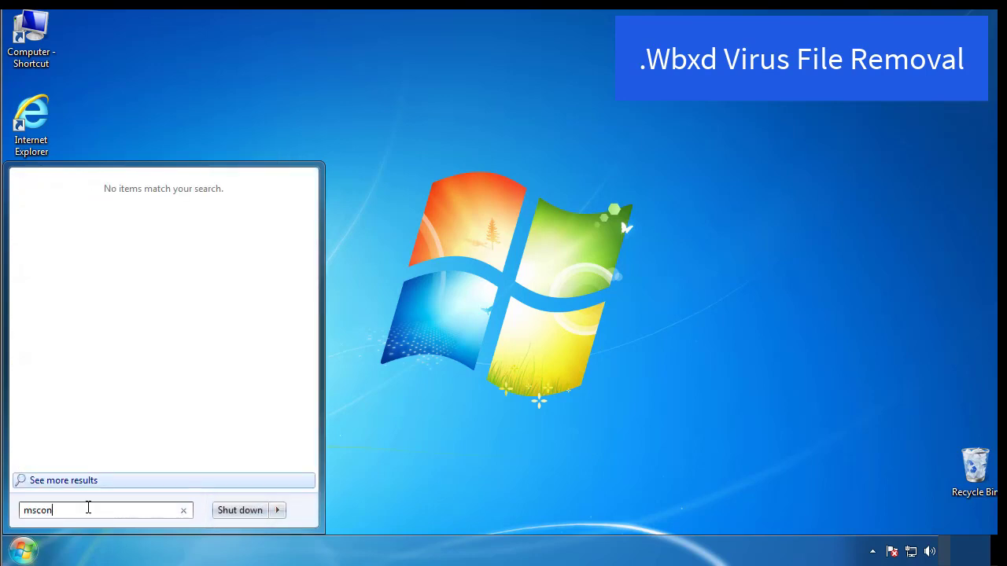
text(fig)
key(Return)
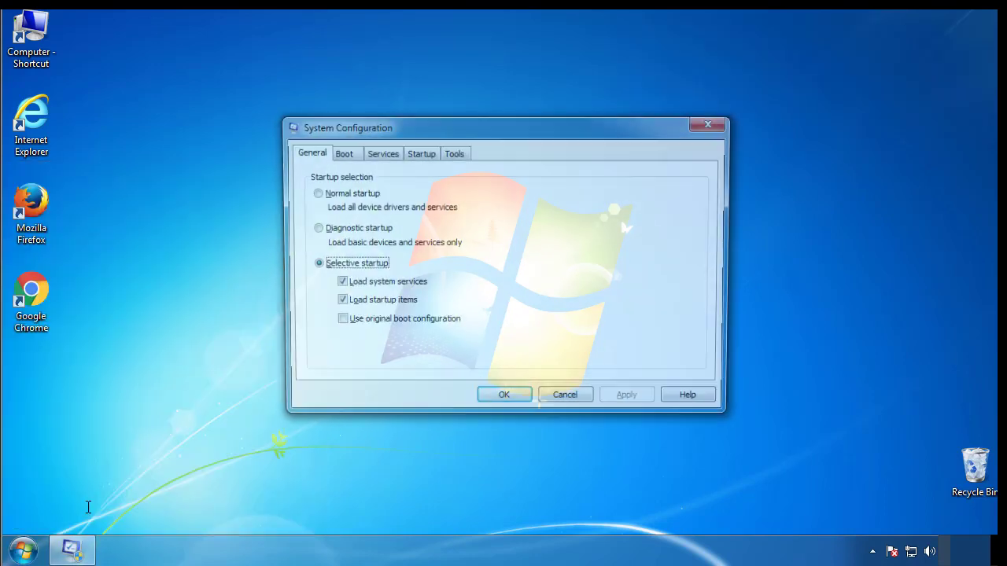
click(340, 153)
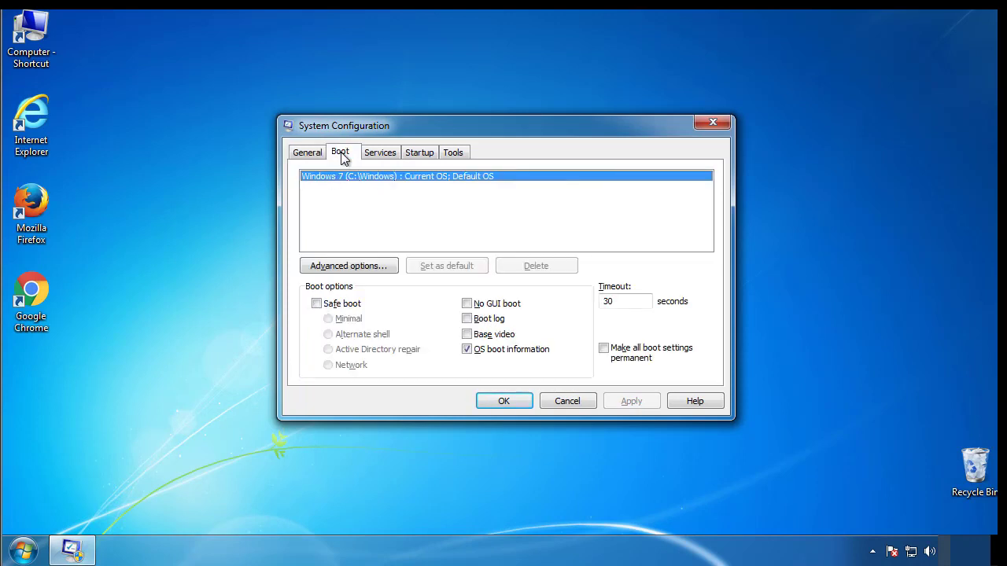
click(317, 304)
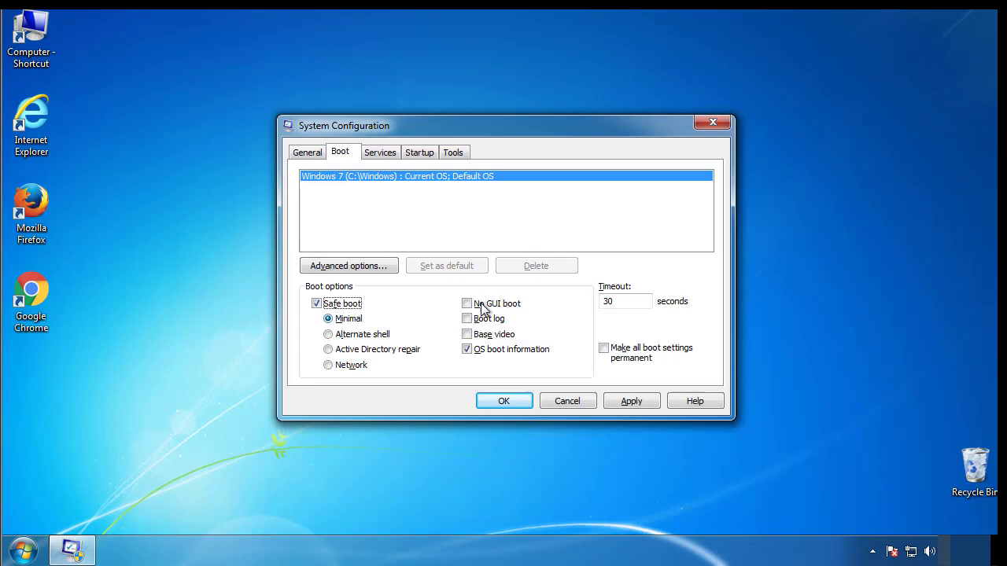
click(519, 407)
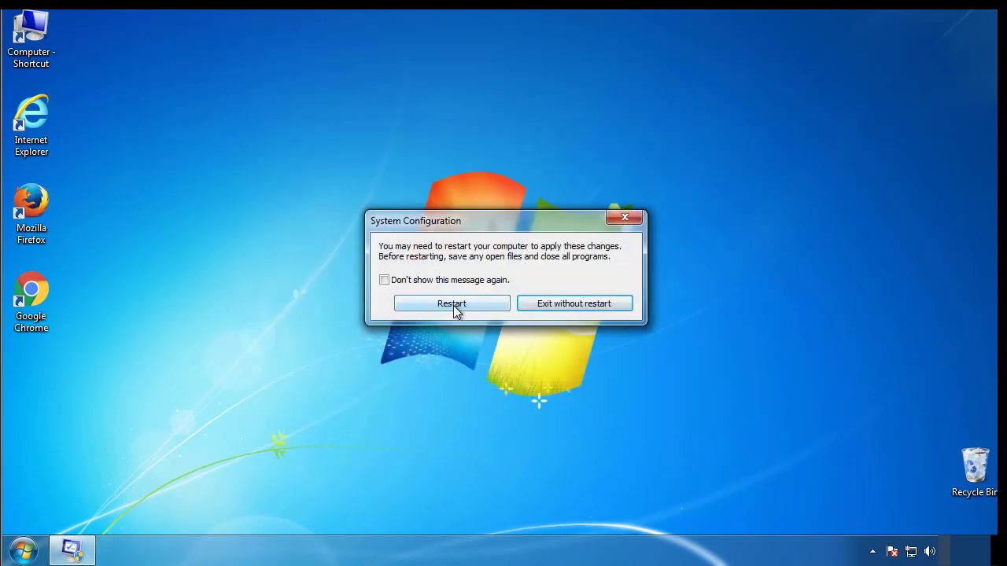
click(453, 305)
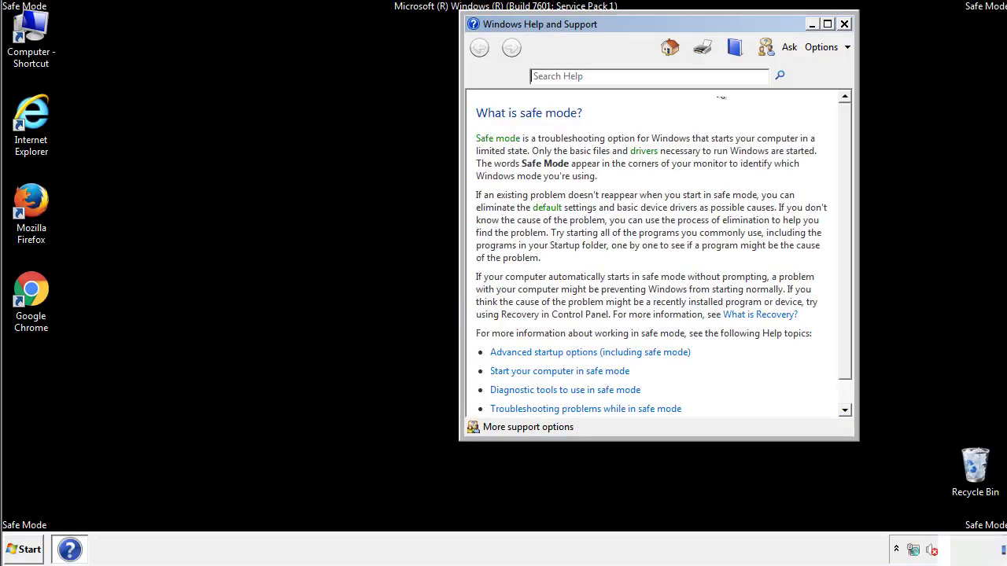
- Close Safe Mode help and set Folder Options to show hidden files, folders and drives
click(844, 24)
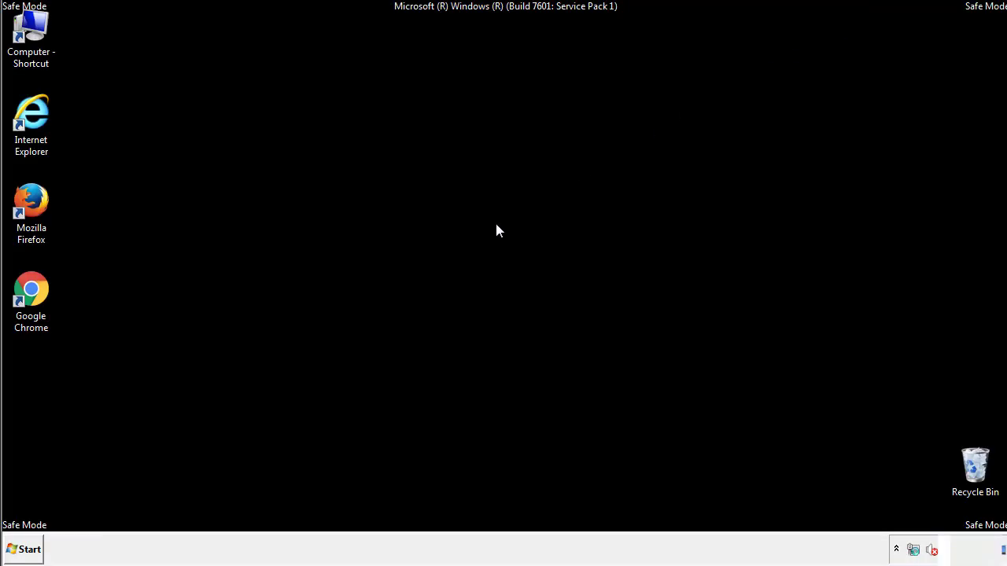
click(32, 549)
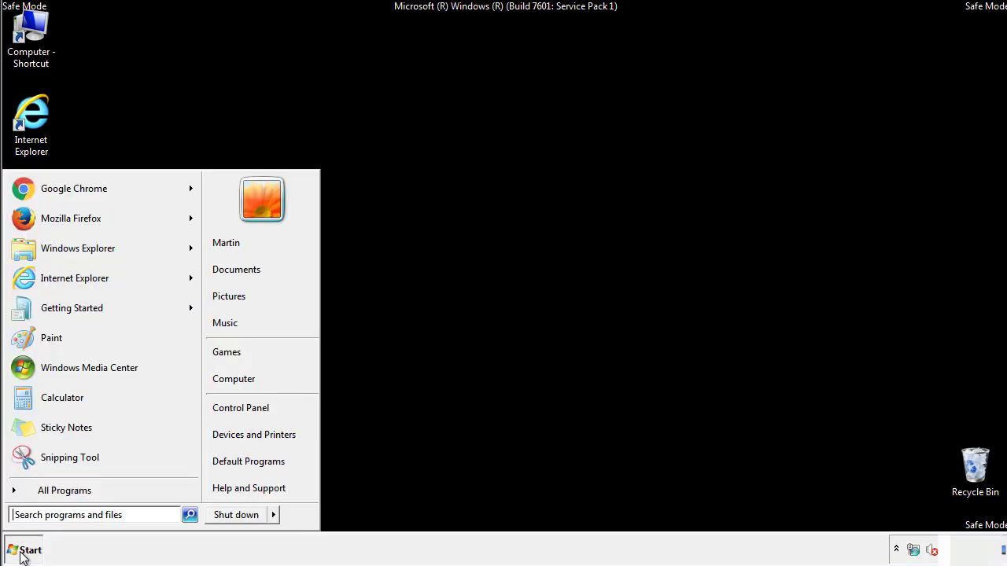
click(250, 405)
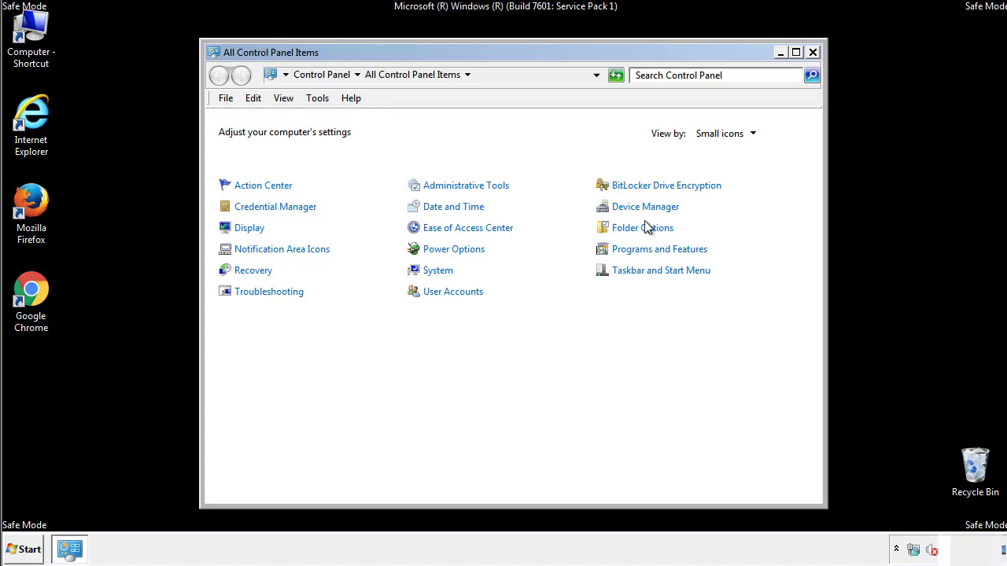
click(645, 230)
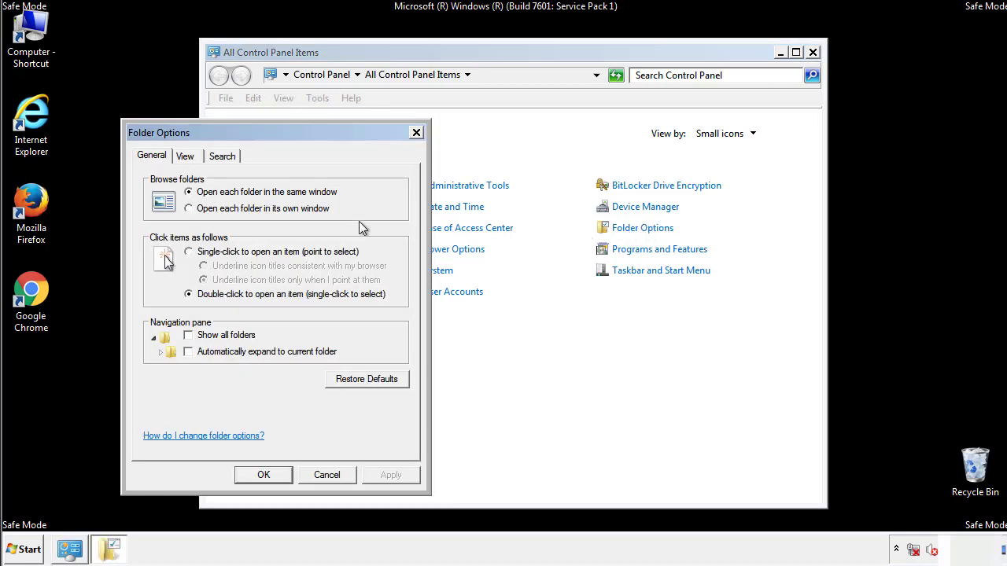
click(187, 158)
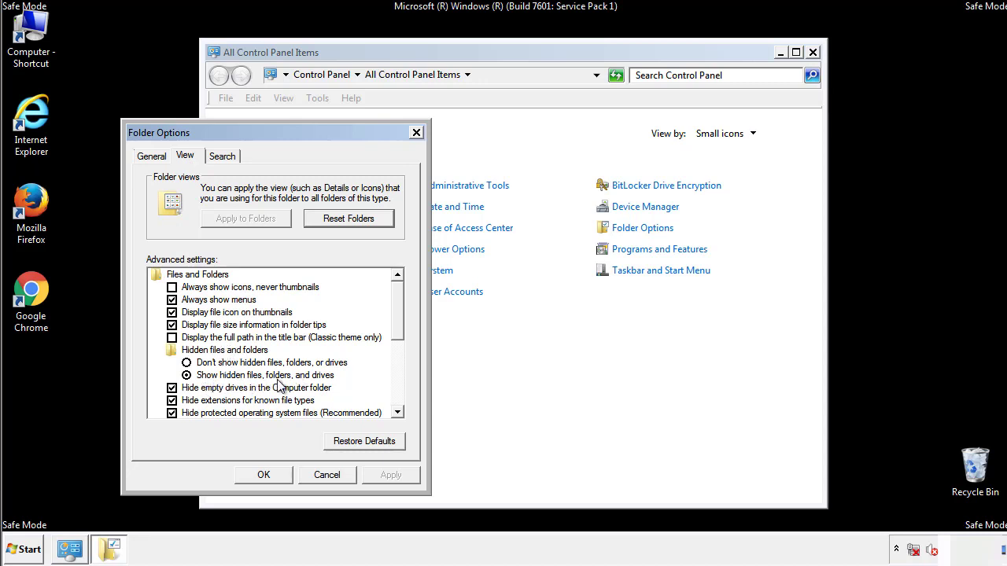
click(271, 473)
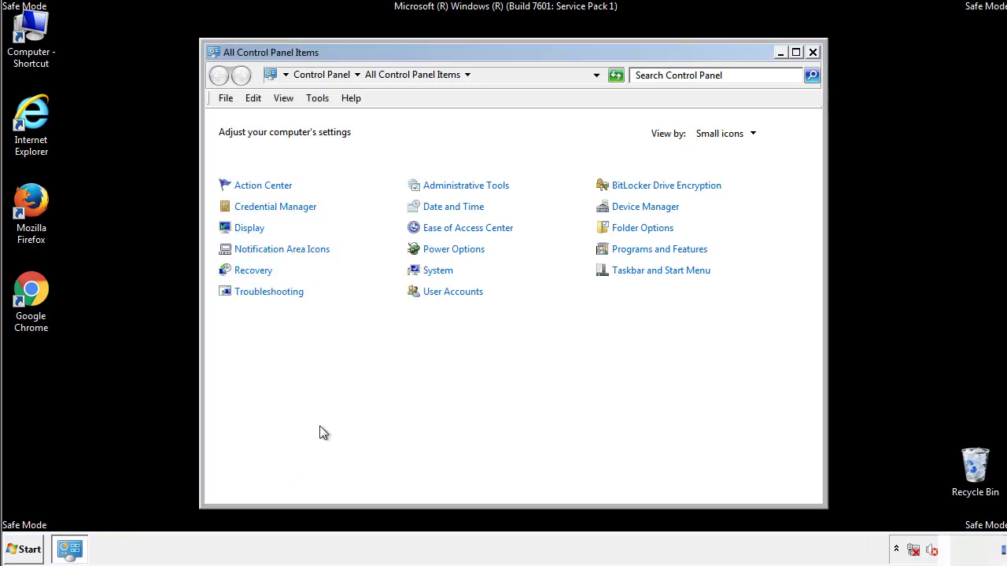
click(812, 52)
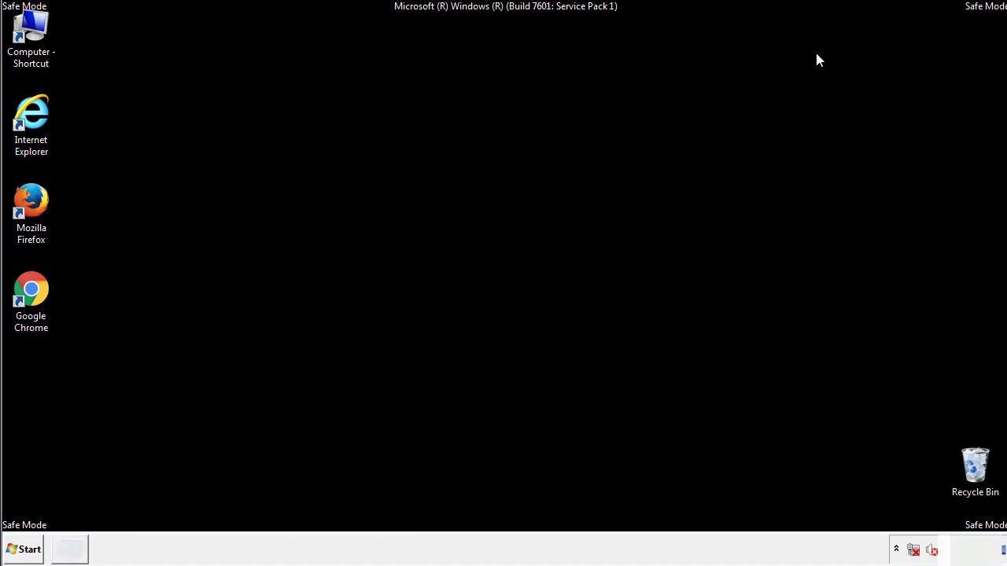
- Browse from Computer into Local Disk (C:)\Windows and scroll down to System32
double_click(34, 32)
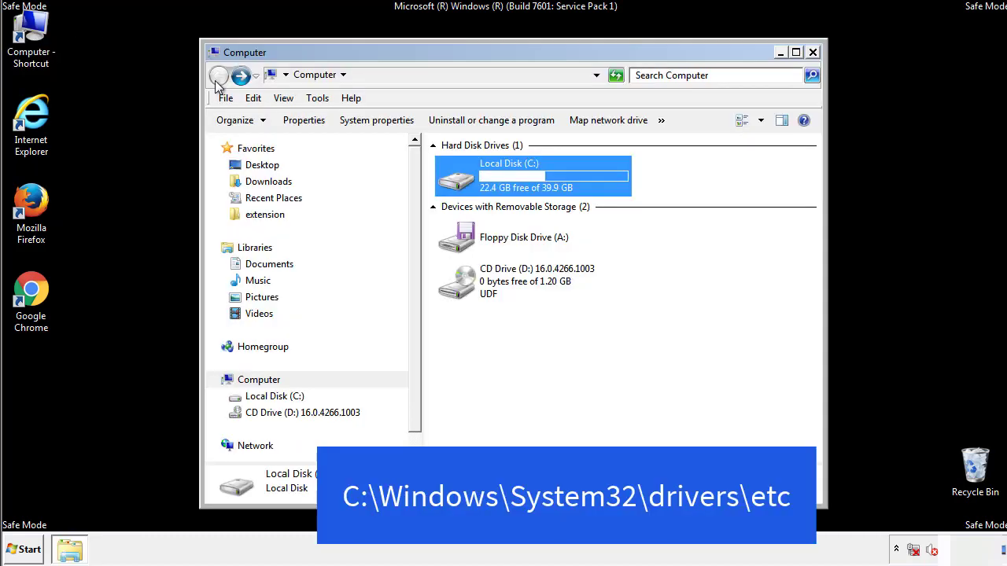
double_click(463, 182)
double_click(461, 287)
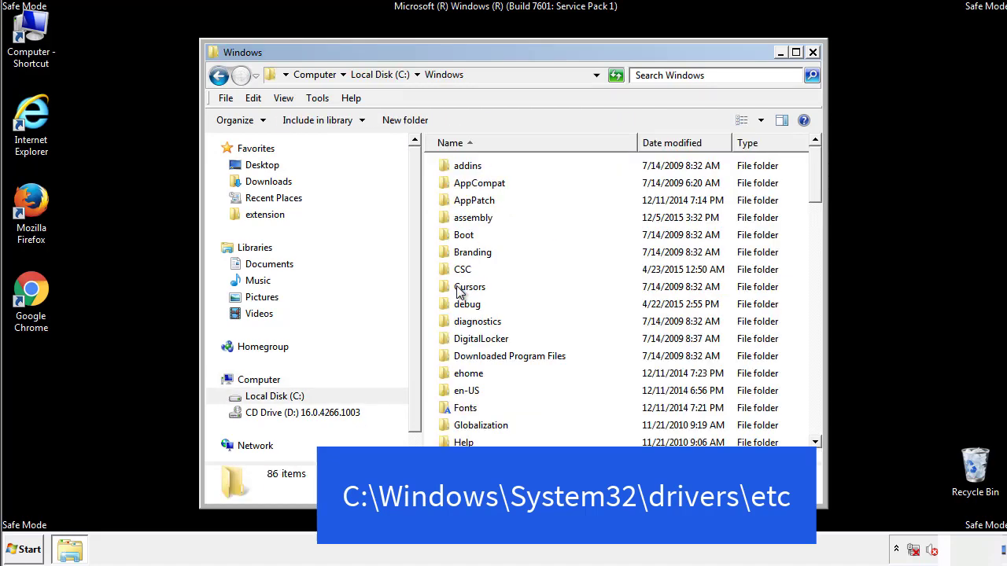
scroll(462, 346, down, 2)
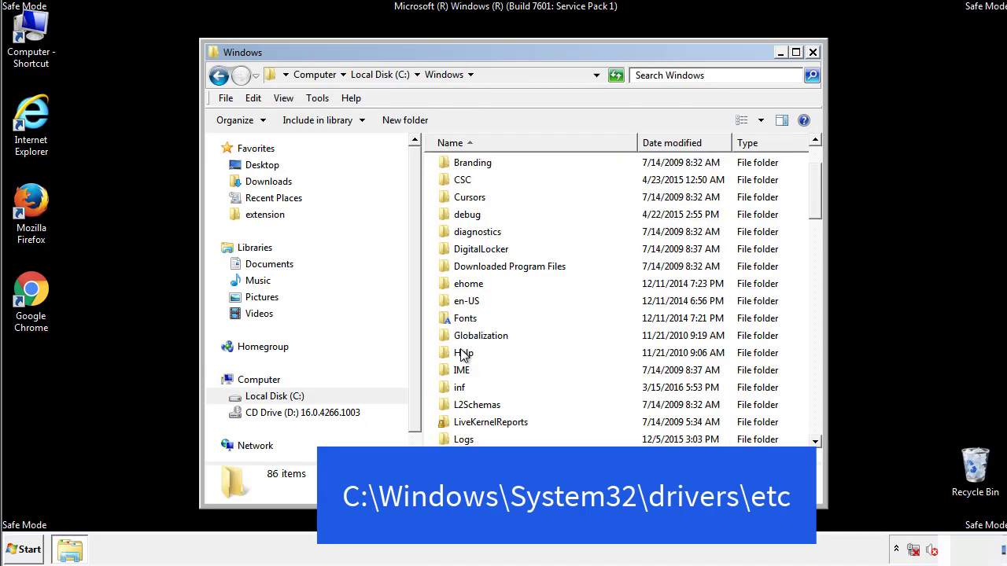
scroll(463, 355, down, 2)
scroll(463, 355, down, 2)
scroll(463, 357, down, 3)
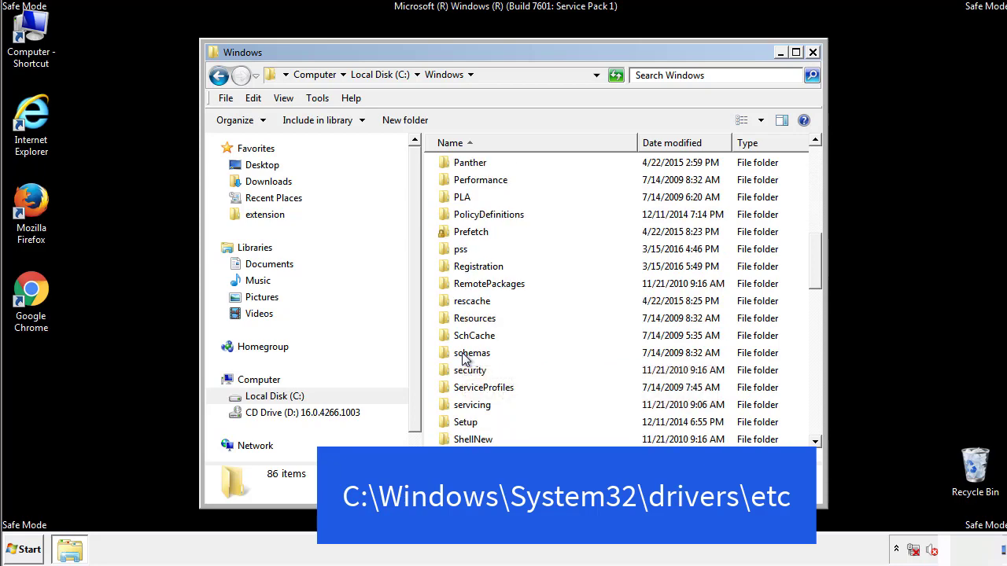
scroll(462, 356, down, 2)
- Go through System32\drivers\etc and open the hosts file, bringing up Open with
double_click(476, 407)
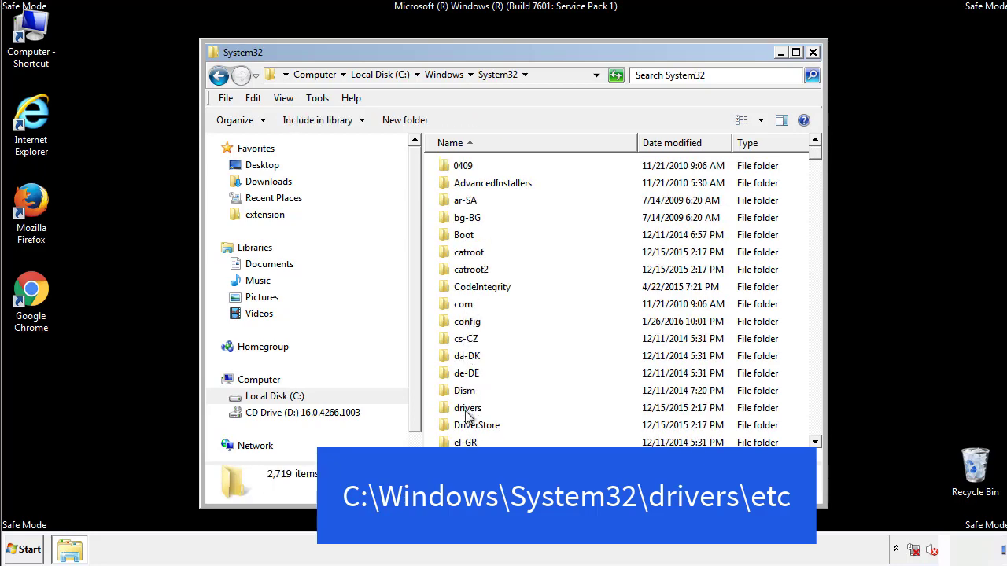
double_click(470, 409)
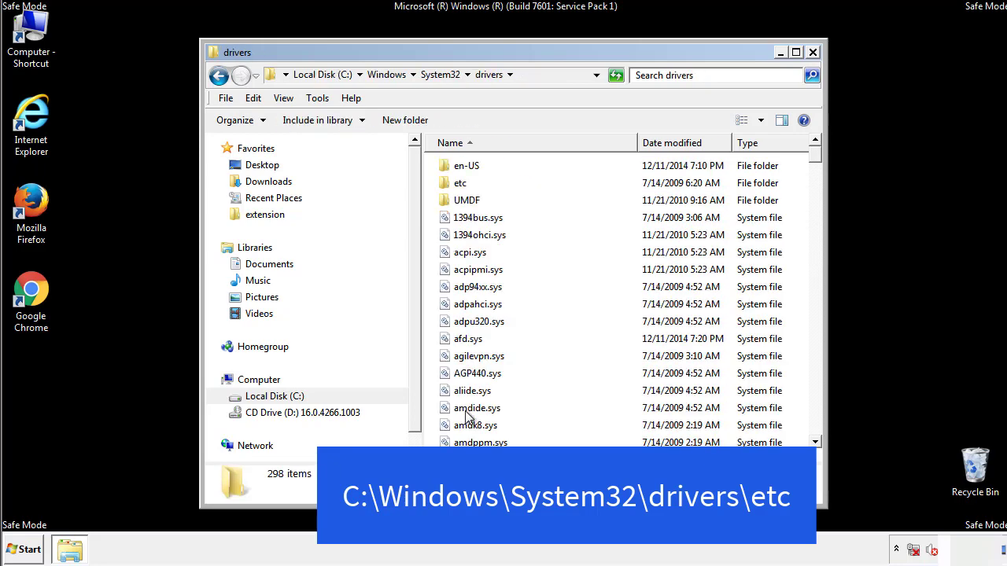
double_click(452, 185)
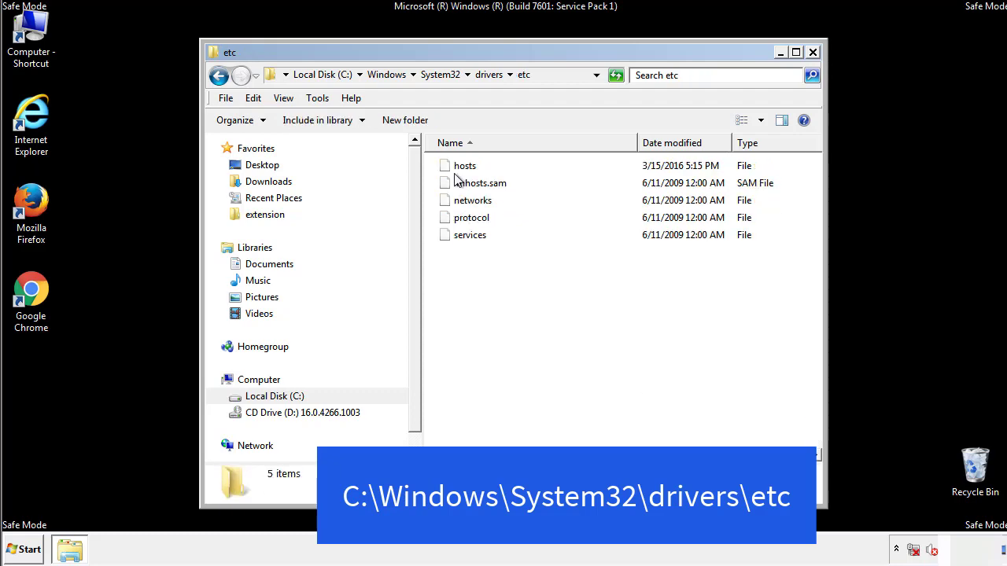
double_click(457, 167)
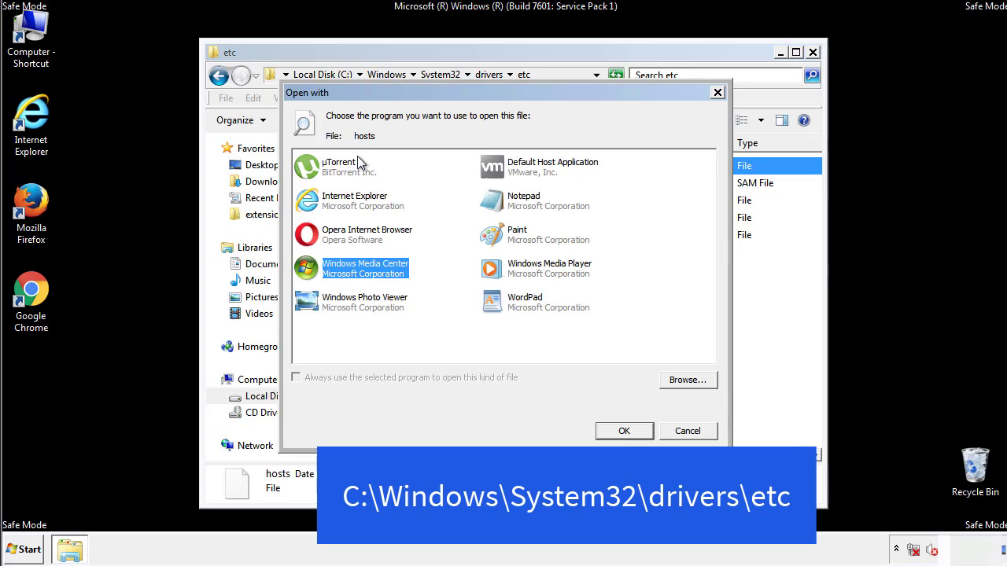
- Open hosts in Notepad and enlarge the editor window
click(508, 204)
click(622, 431)
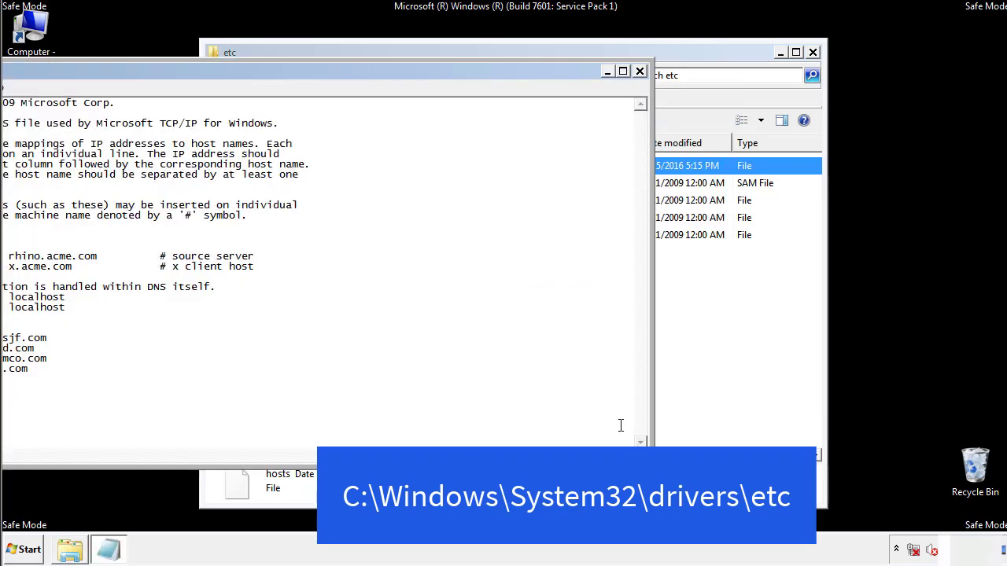
drag(411, 71, 640, 85)
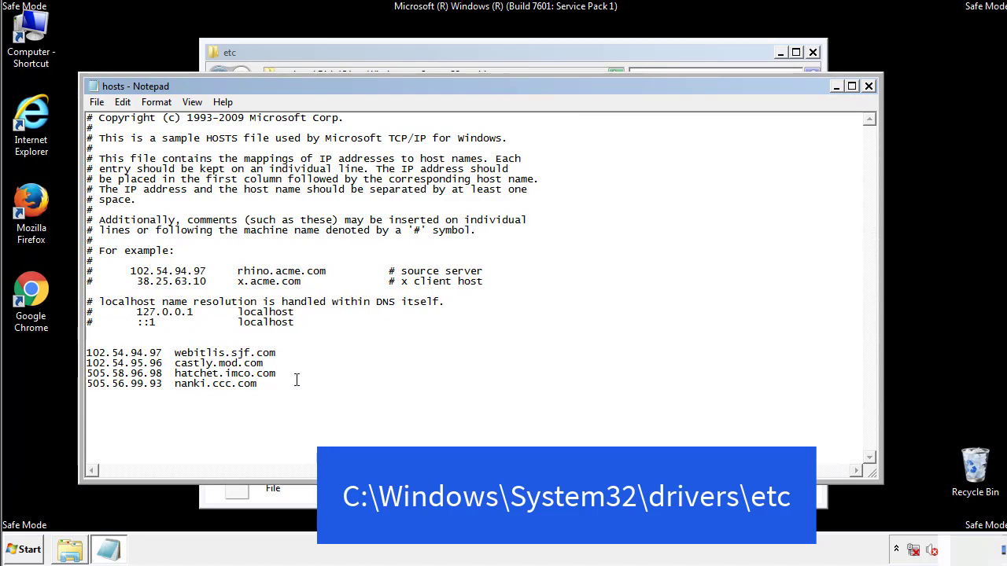
- Delete the four added entries below localhost and save hosts while closing Notepad
drag(282, 385, 106, 351)
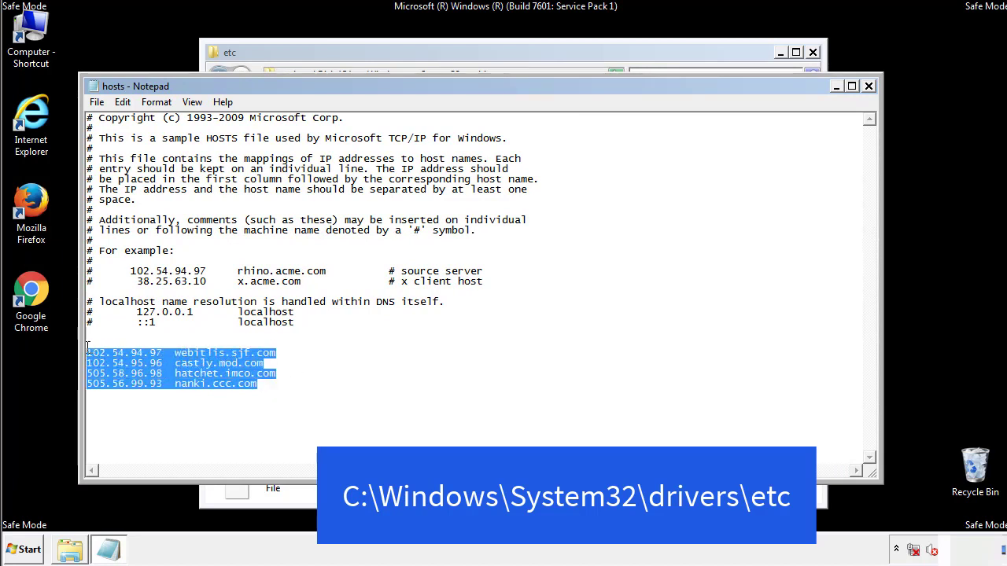
key(Delete)
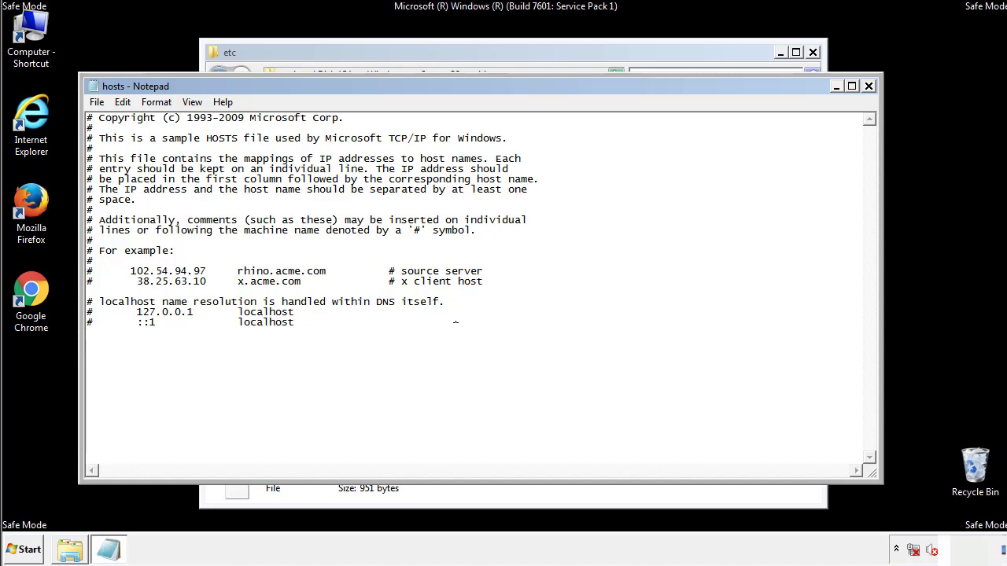
click(868, 86)
click(443, 288)
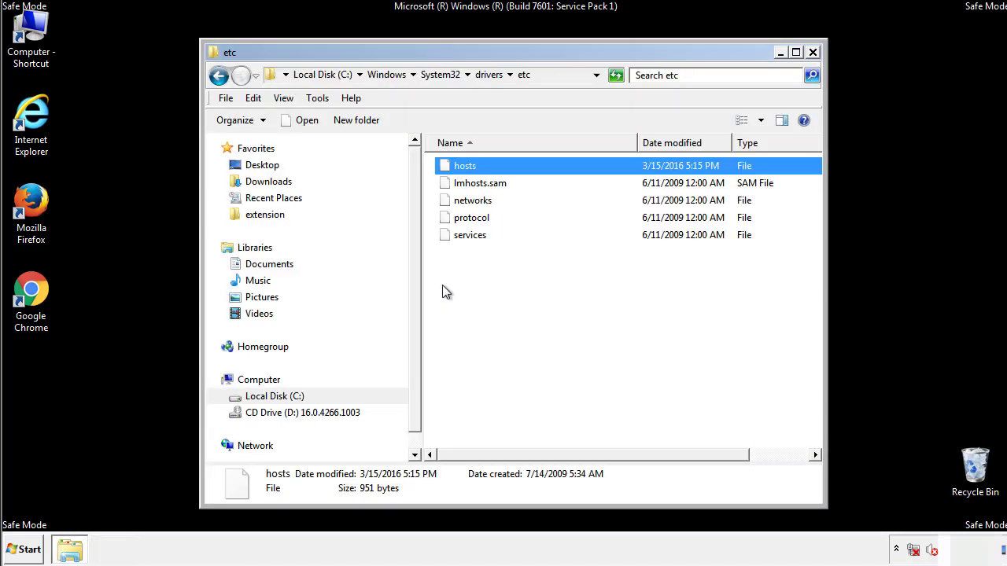
- Close the etc window and open the Startup folder from All Programs
click(813, 53)
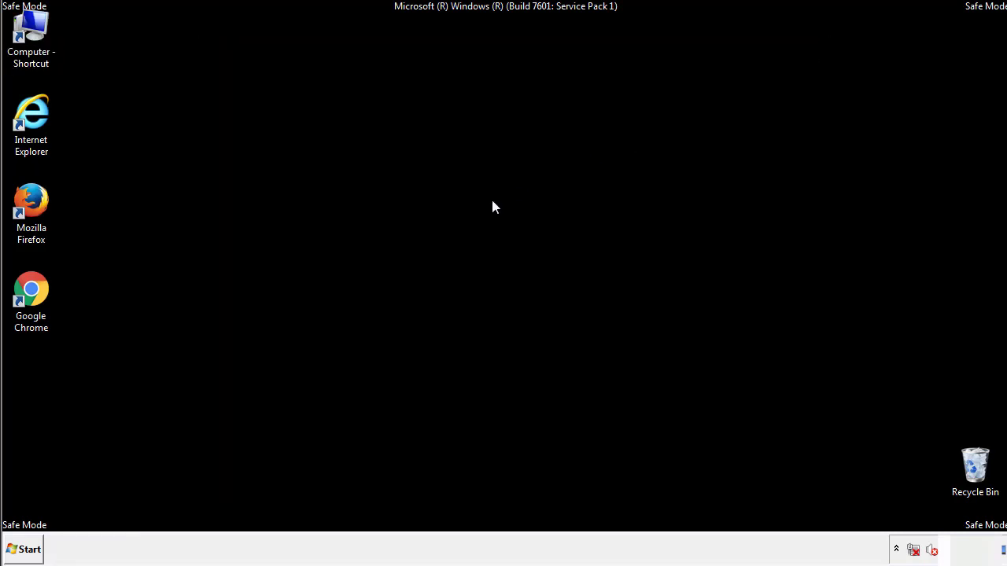
click(25, 550)
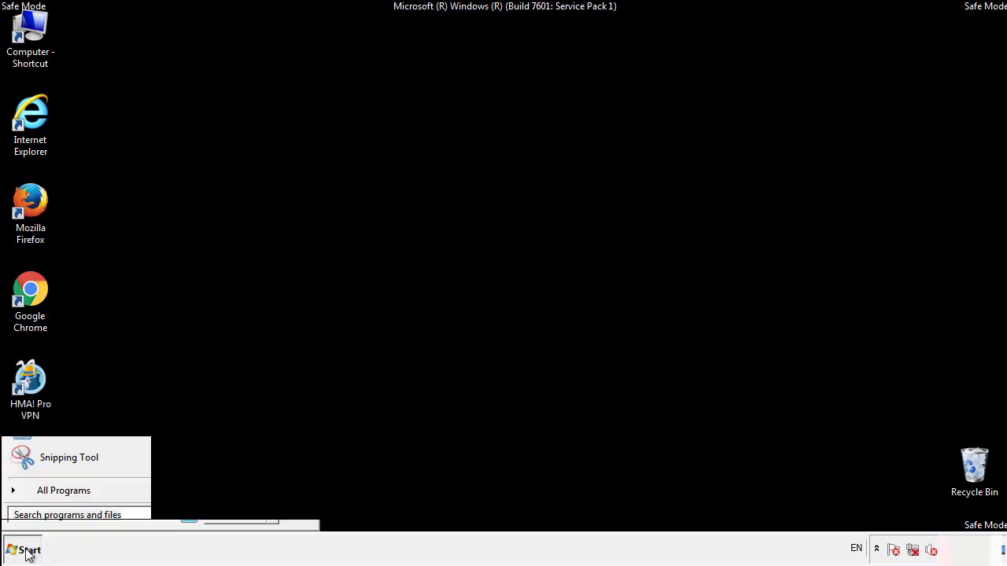
click(45, 497)
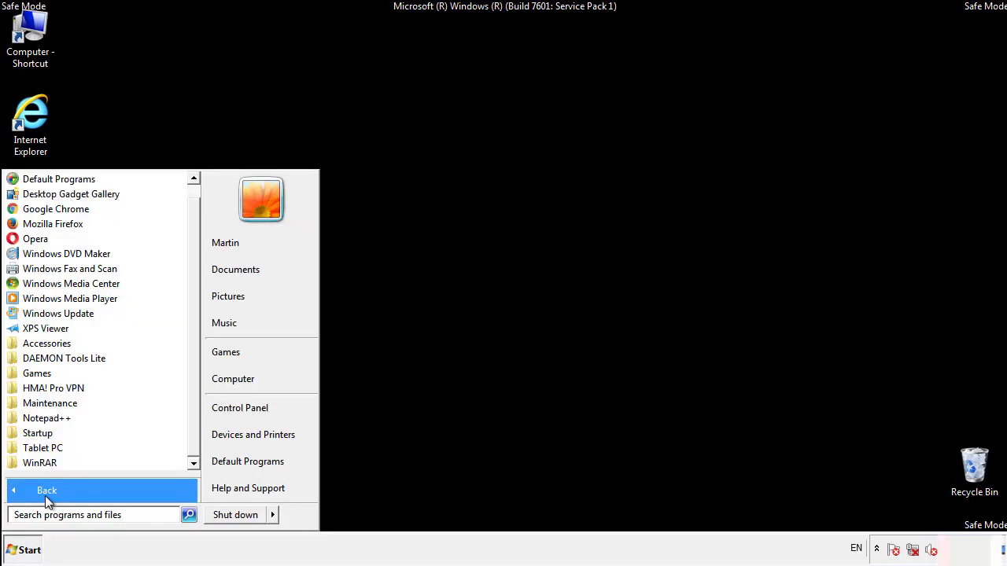
right_click(38, 432)
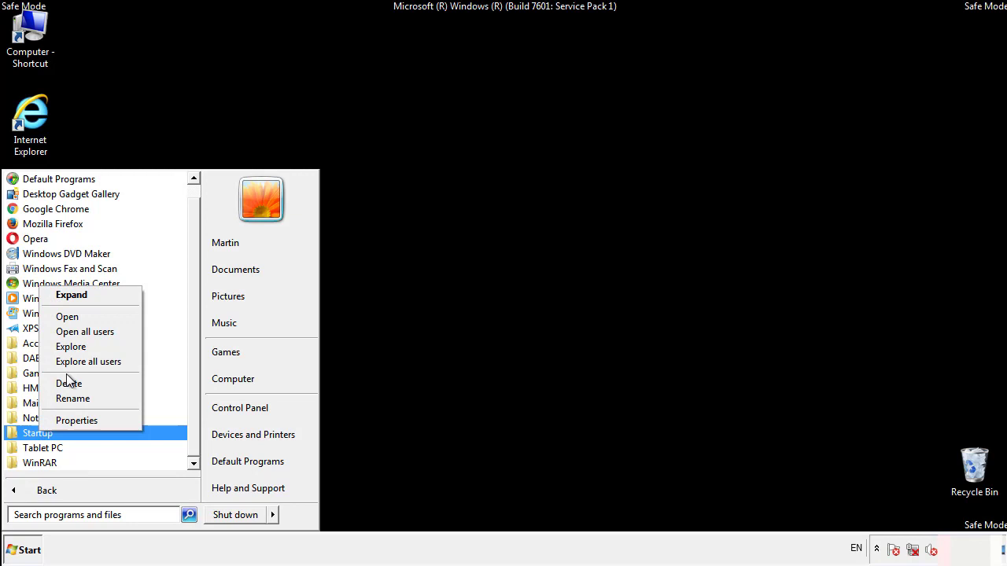
click(75, 316)
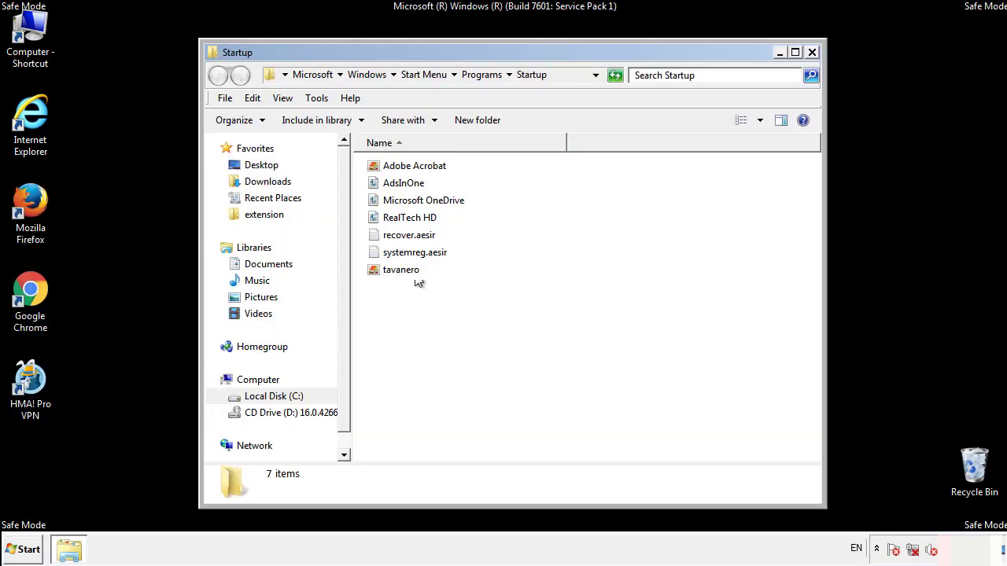
- Delete AdsInOne, recover.aesir, systemreg.aesir and tavanero from Startup to the Recycle Bin
click(411, 186)
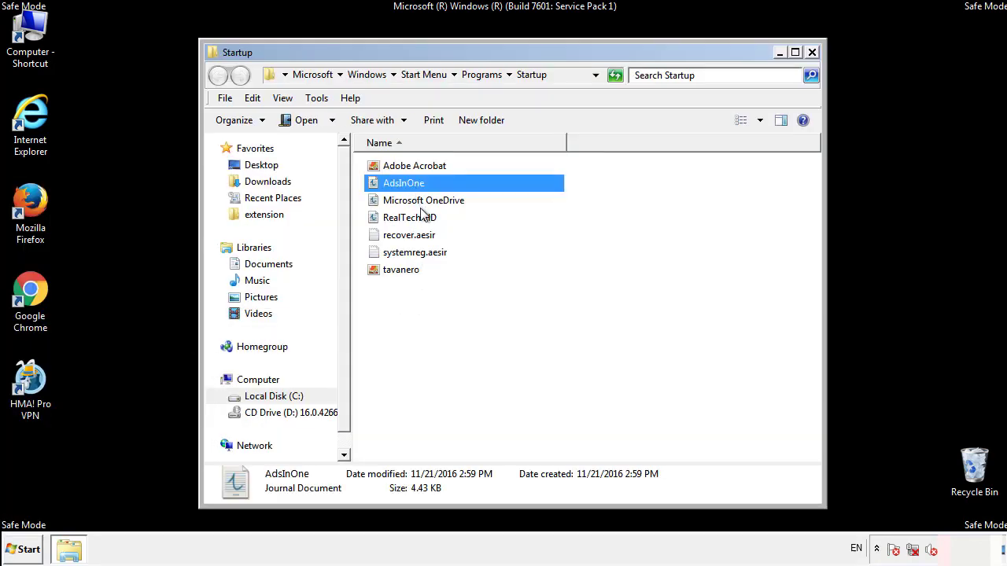
ctrl+click(409, 236)
ctrl+click(419, 252)
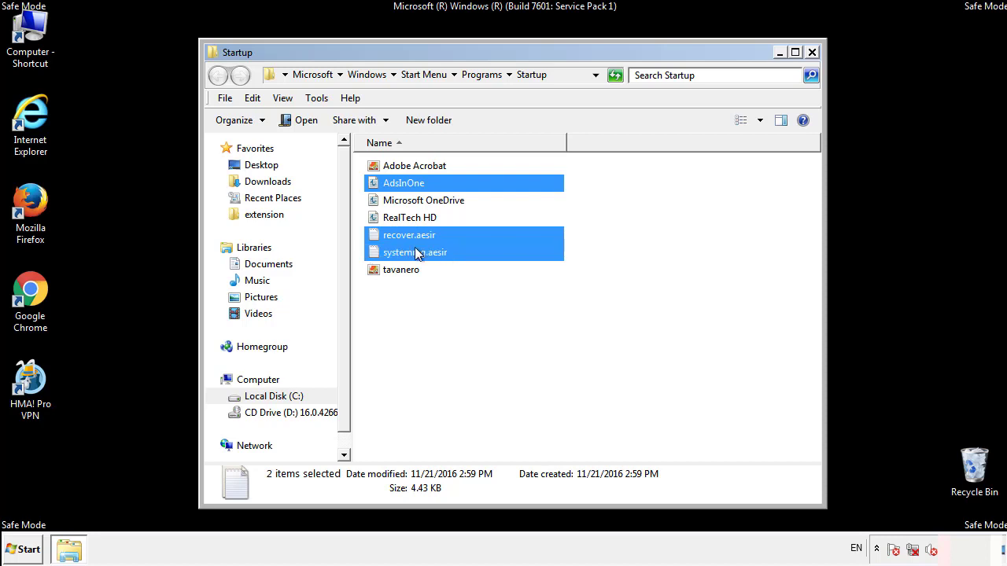
ctrl+click(402, 269)
right_click(398, 271)
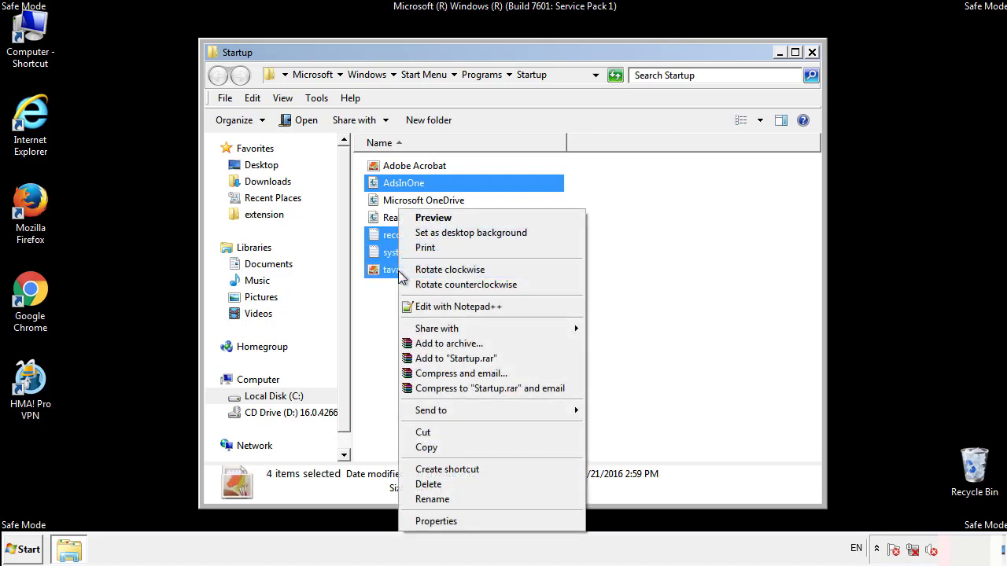
click(427, 484)
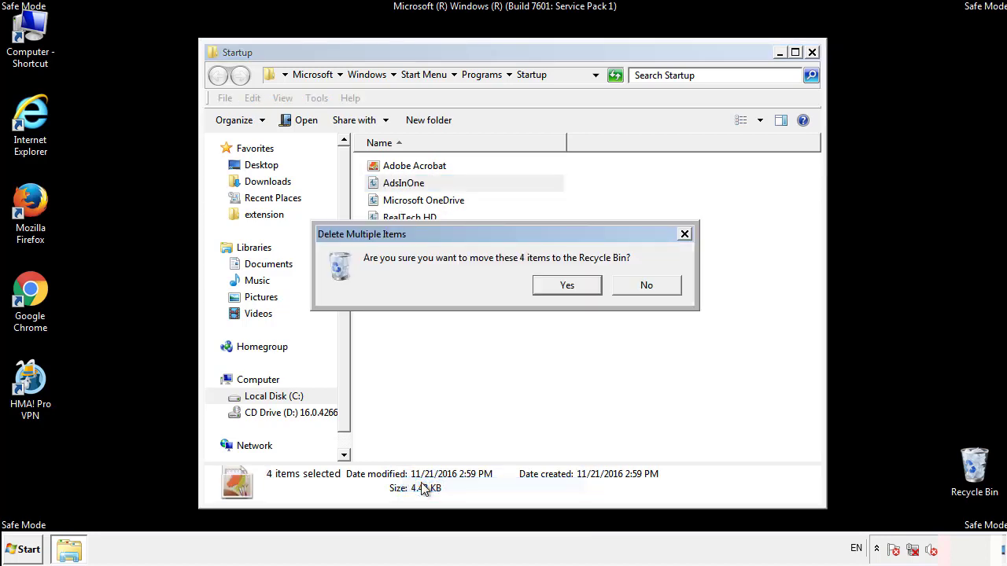
click(557, 286)
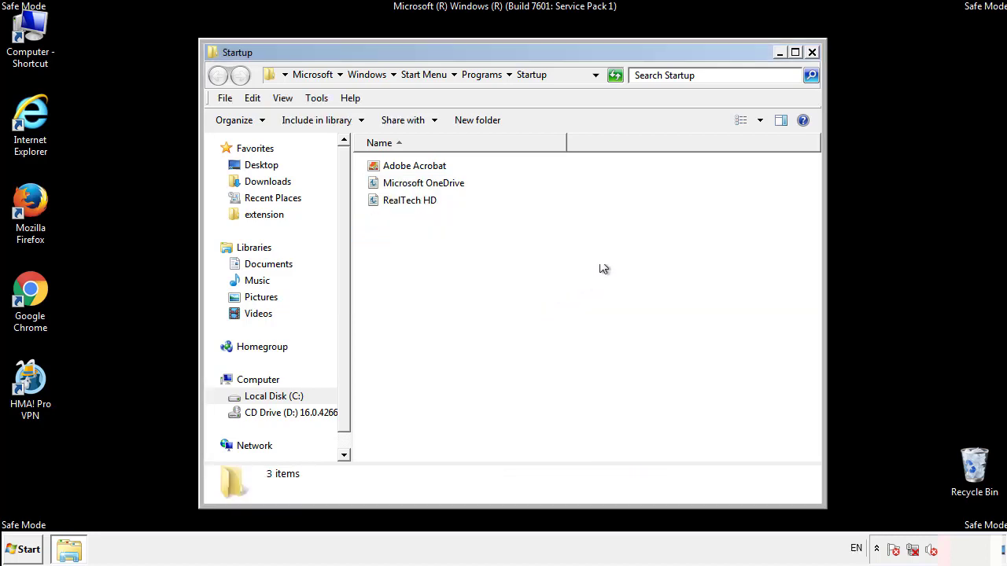
- Close Startup, launch regedit, and expand HKEY_LOCAL_MACHINE\SOFTWARE
click(813, 56)
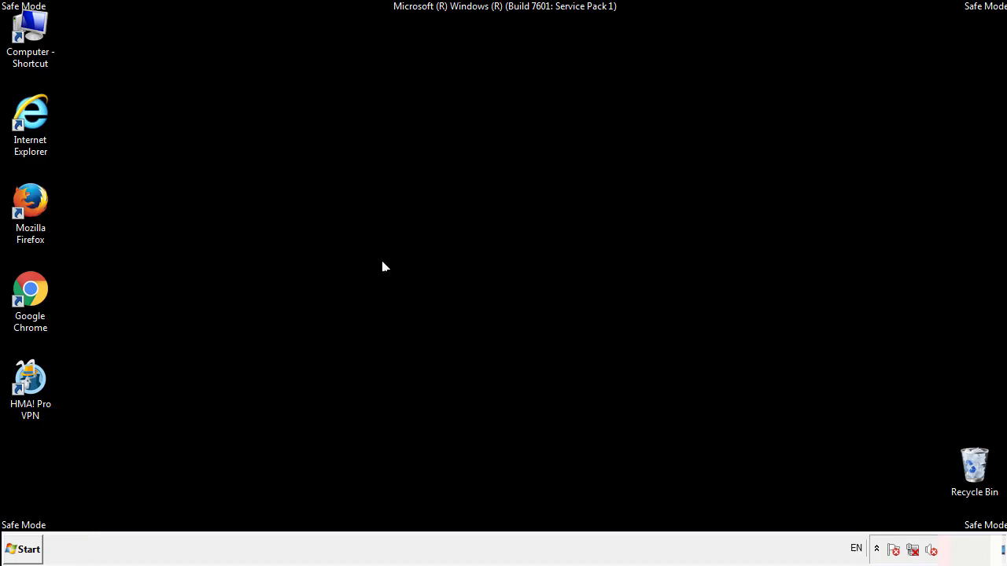
click(25, 556)
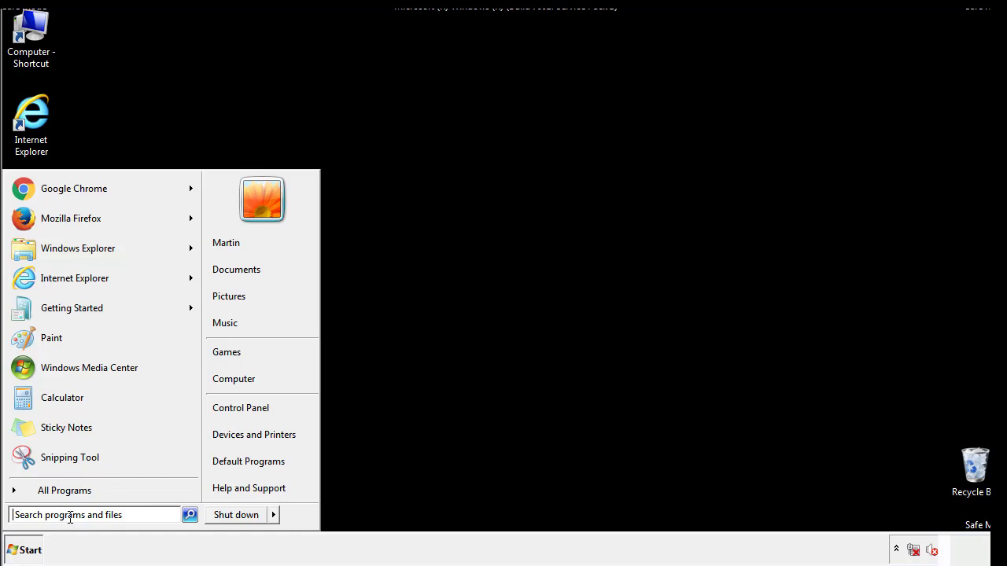
text(reged)
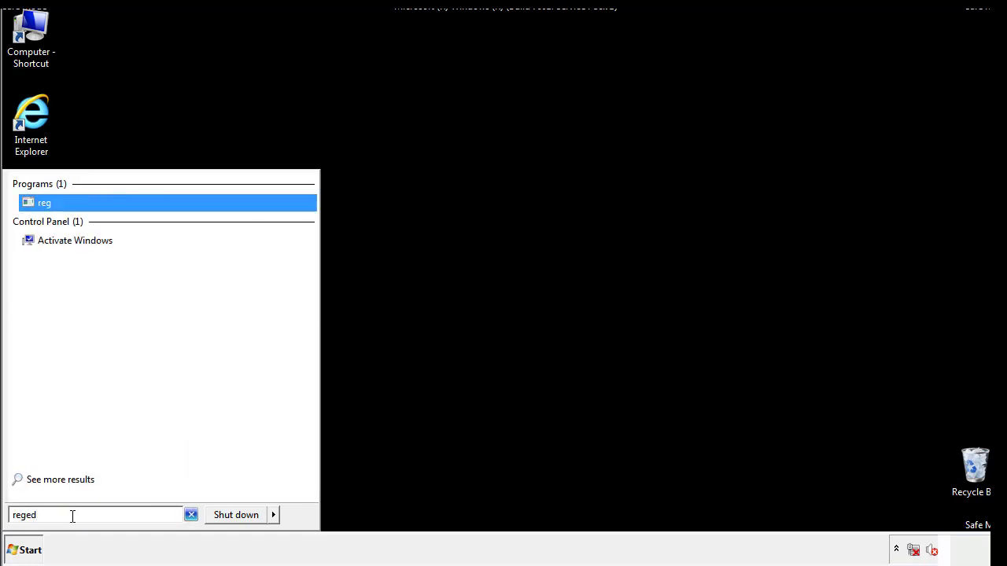
text(it)
key(Return)
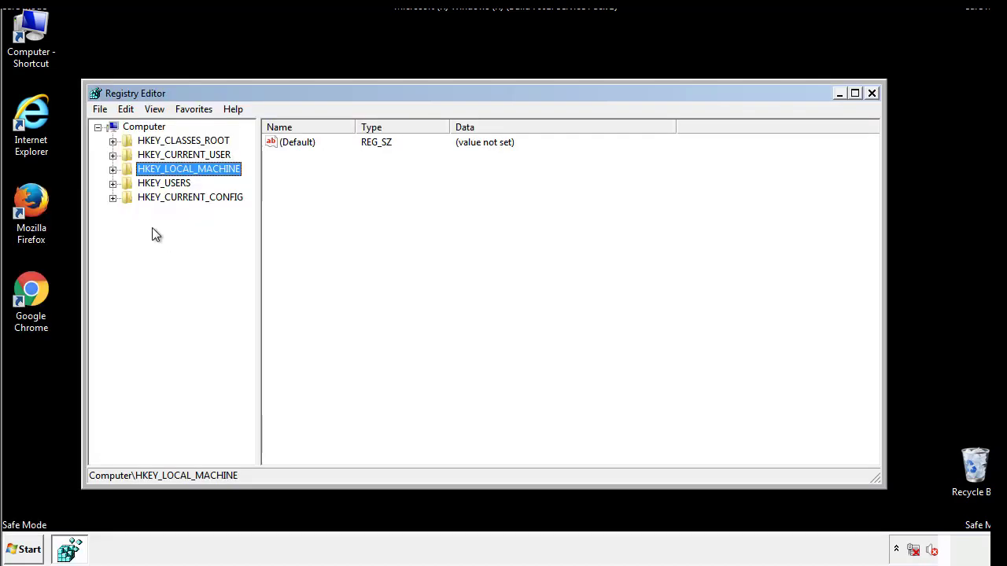
click(113, 171)
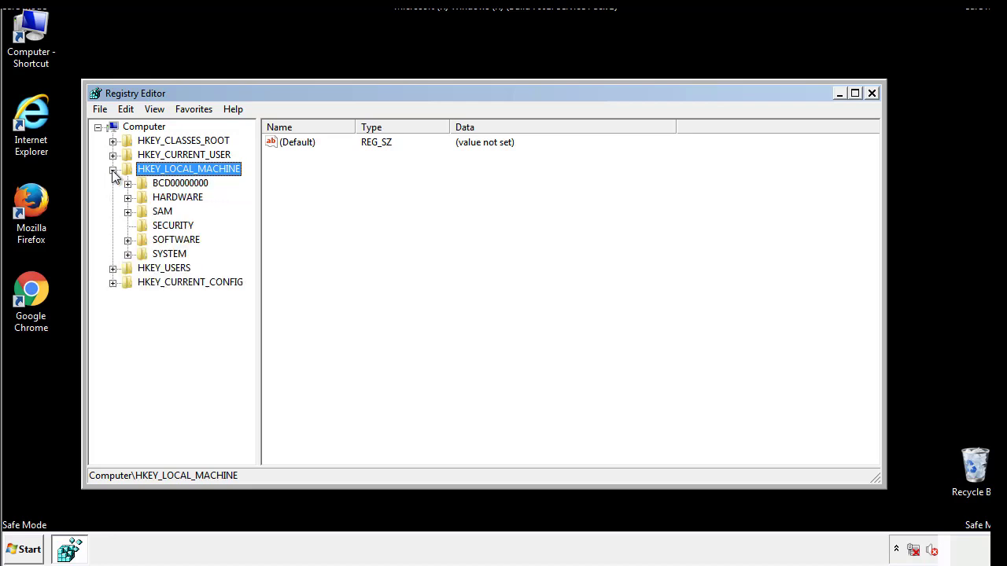
click(127, 241)
- Navigate to HKLM\SOFTWARE\Microsoft\Windows\CurrentVersion\Run to list its values
scroll(248, 233, down, 1)
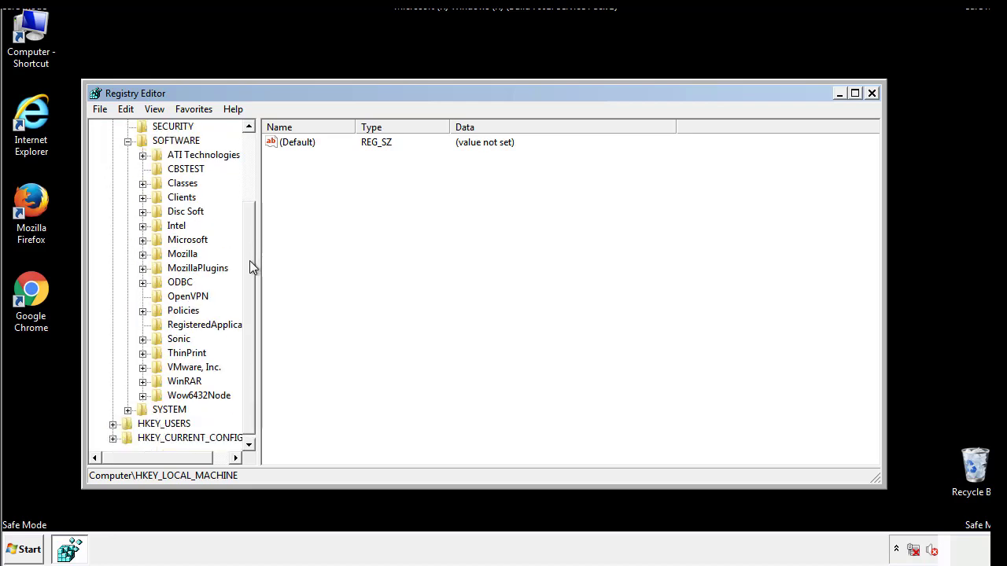
click(142, 240)
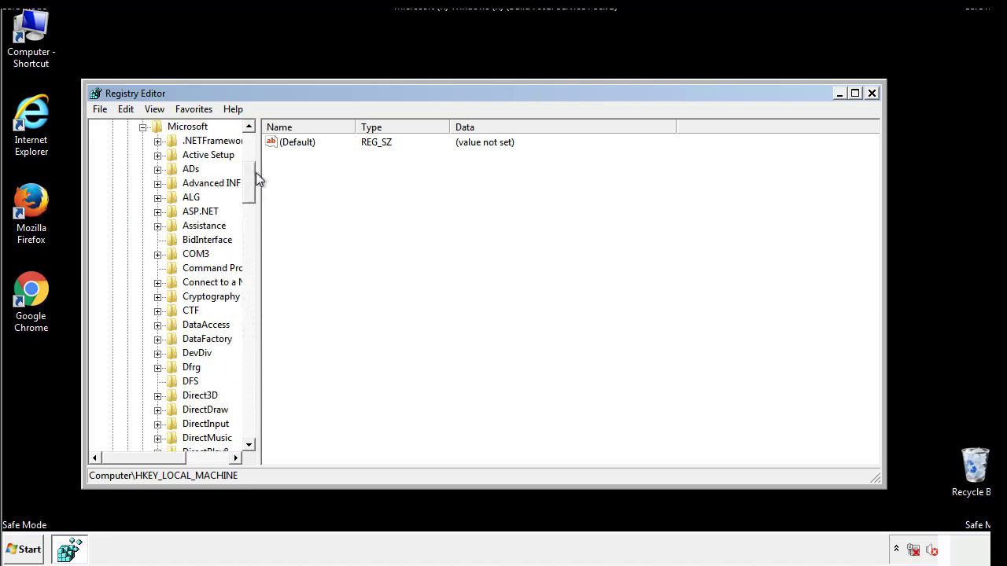
drag(248, 193, 248, 404)
click(158, 240)
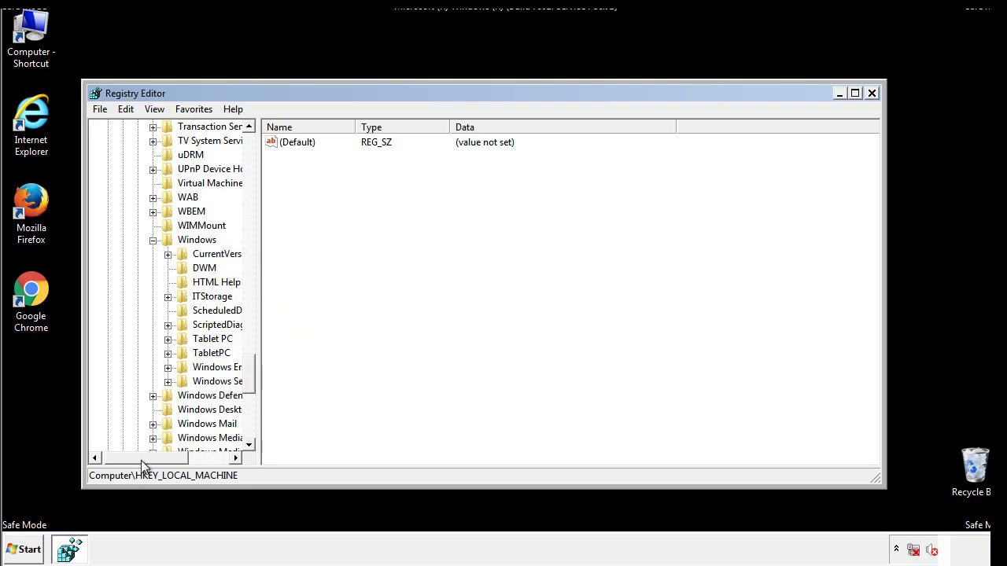
drag(141, 461, 160, 462)
click(129, 254)
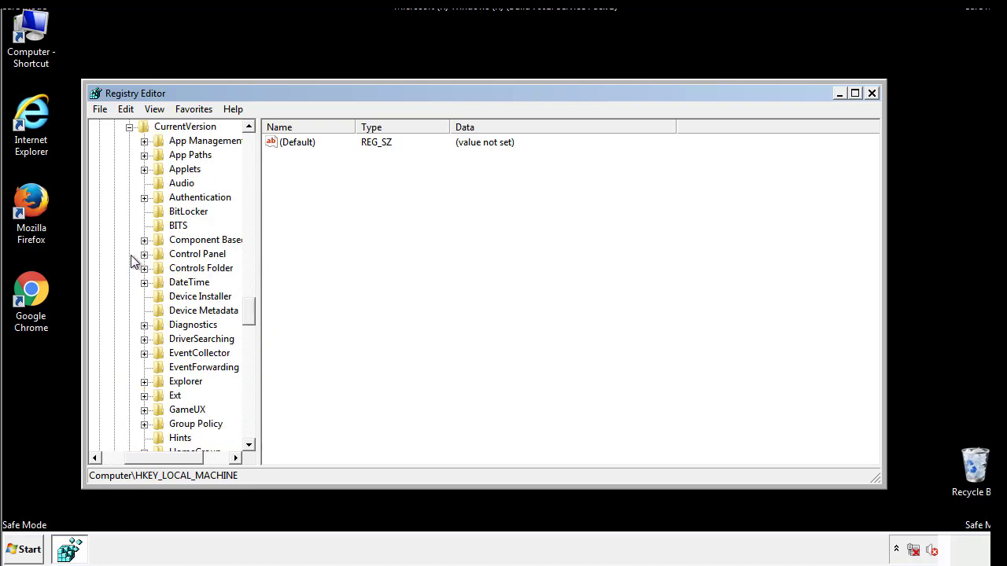
drag(255, 310, 249, 365)
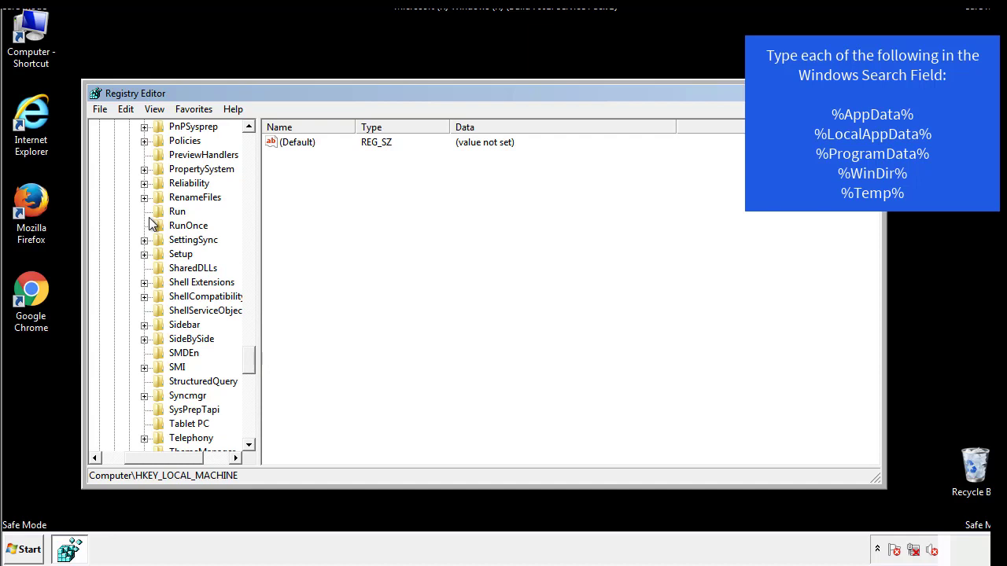
click(175, 212)
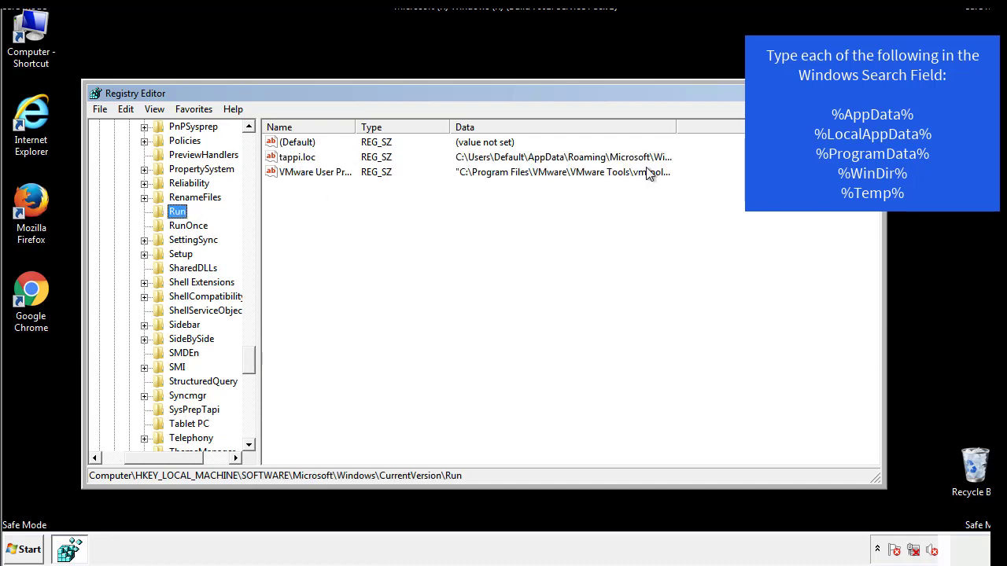
- Delete the tappi.loc value from the Run key, confirming with Yes
click(299, 162)
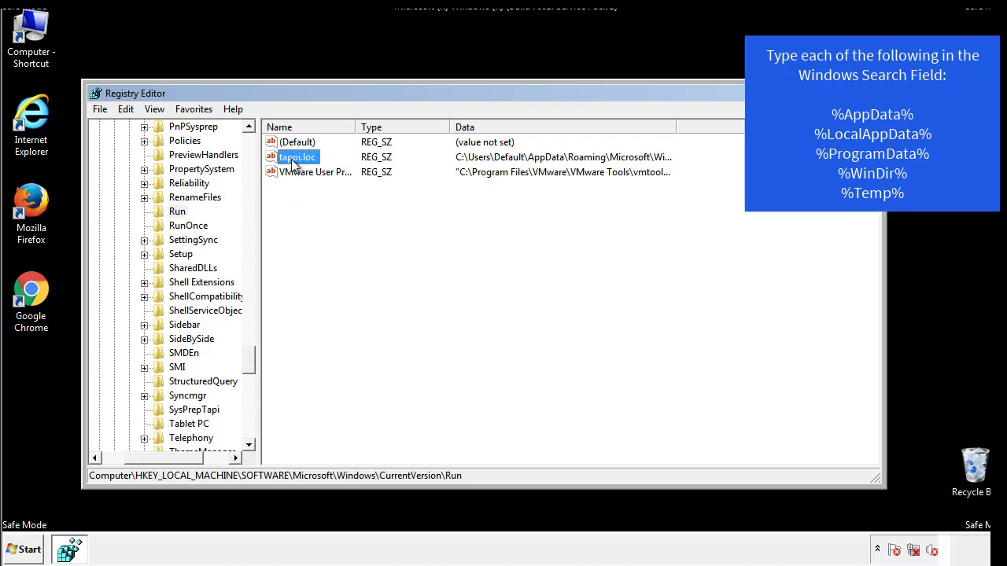
right_click(291, 160)
click(314, 204)
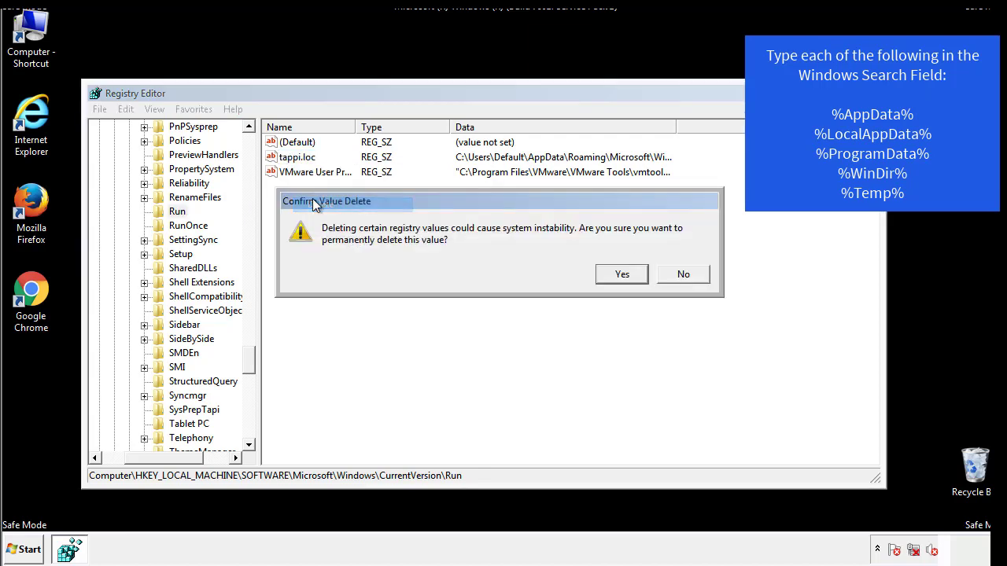
click(613, 277)
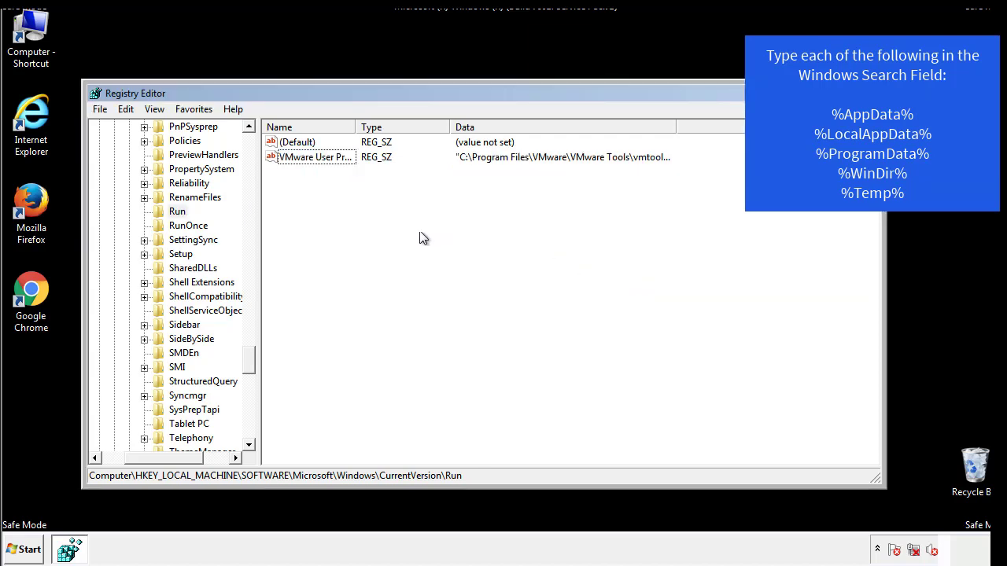
- Scroll the registry tree back up and collapse HKEY_LOCAL_MACHINE
scroll(249, 367, down, 2)
drag(249, 368, 249, 429)
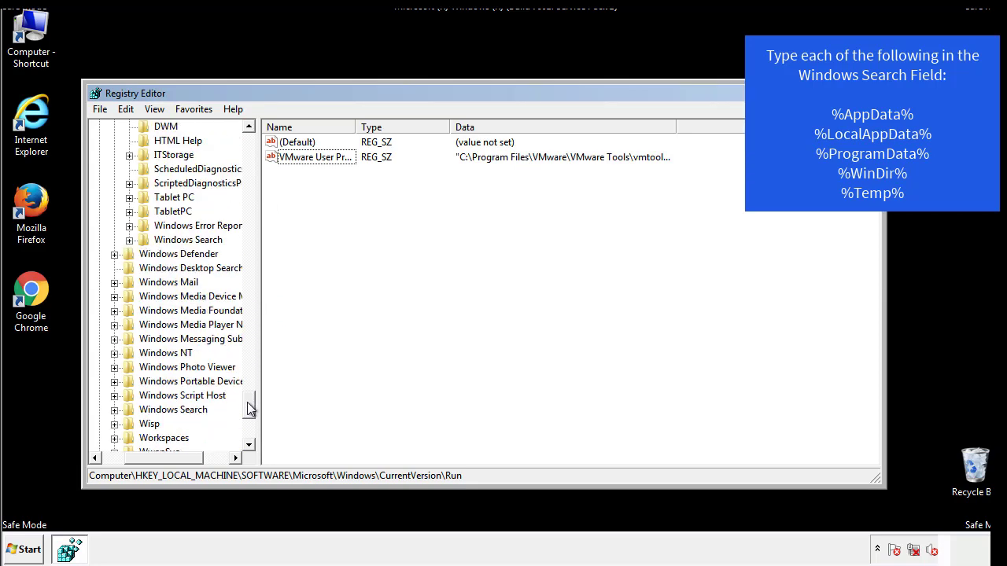
drag(156, 460, 123, 466)
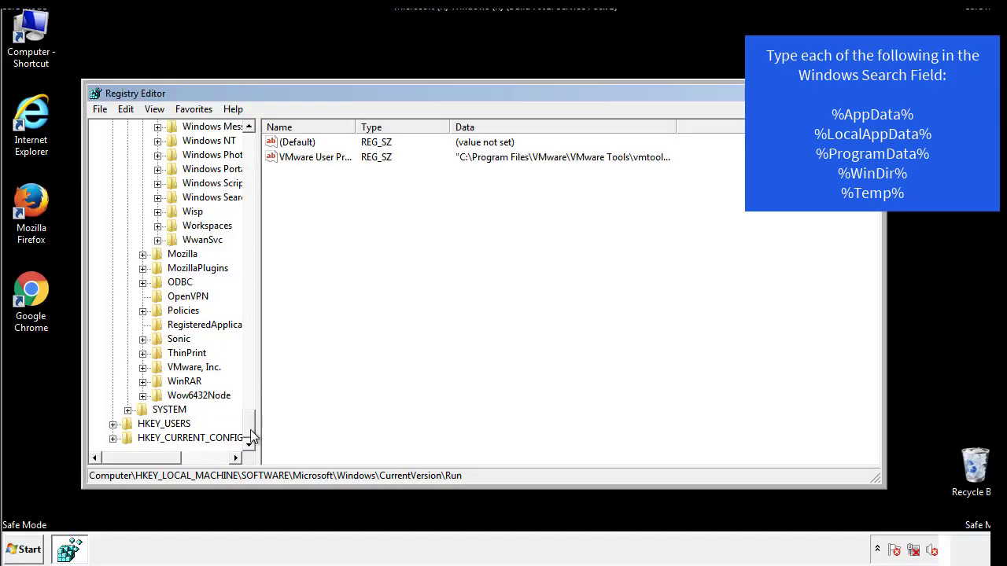
drag(251, 436, 256, 153)
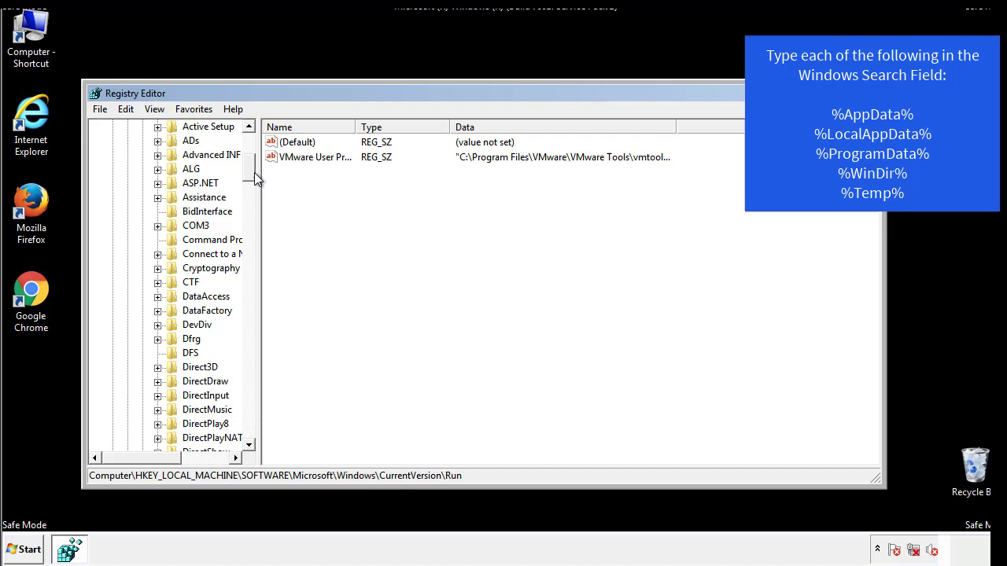
click(112, 169)
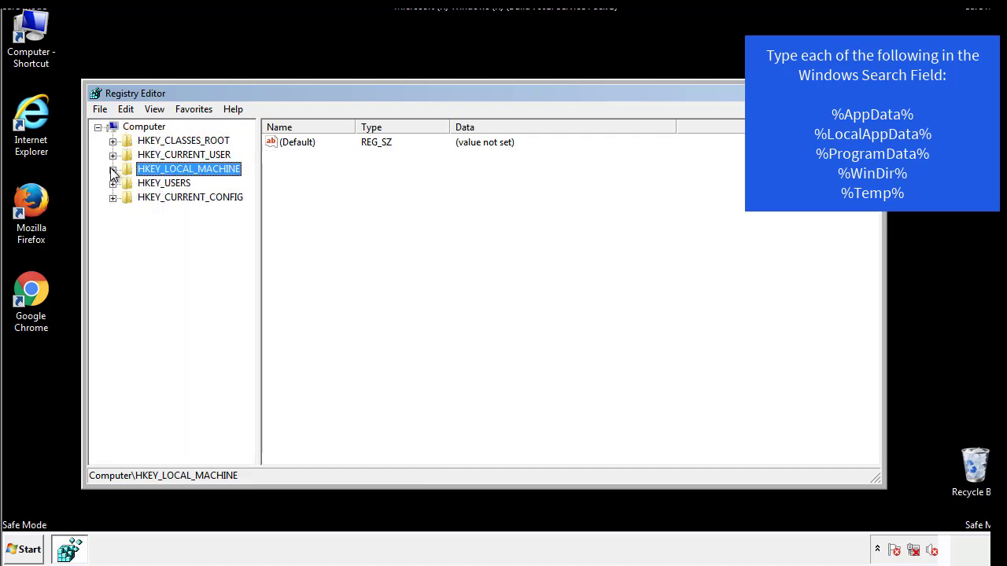
- Open HKCU\Software\Microsoft\Windows\CurrentVersion\Run and inspect its DAEMON Tools Lite entry
click(113, 155)
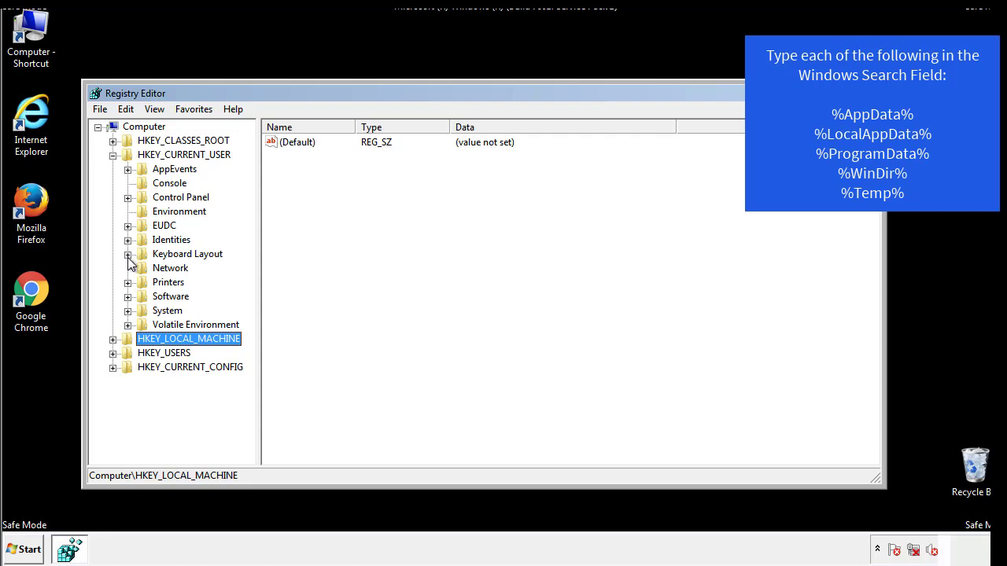
click(128, 297)
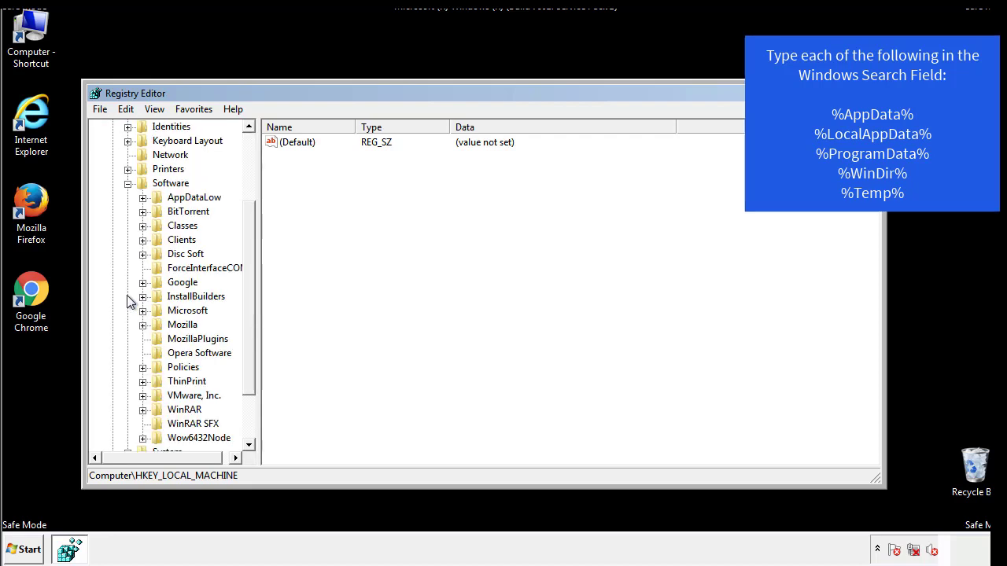
drag(247, 292, 249, 306)
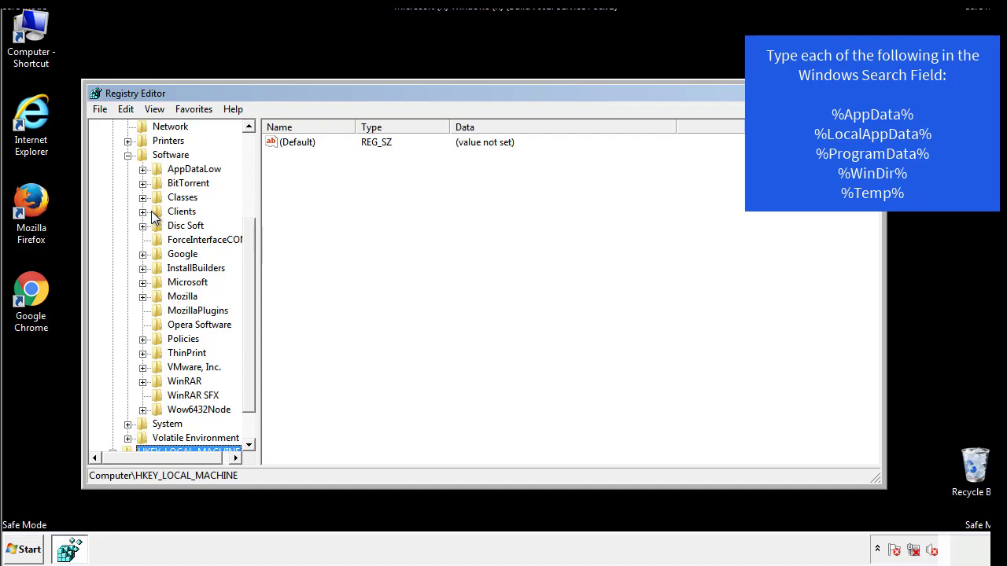
click(143, 282)
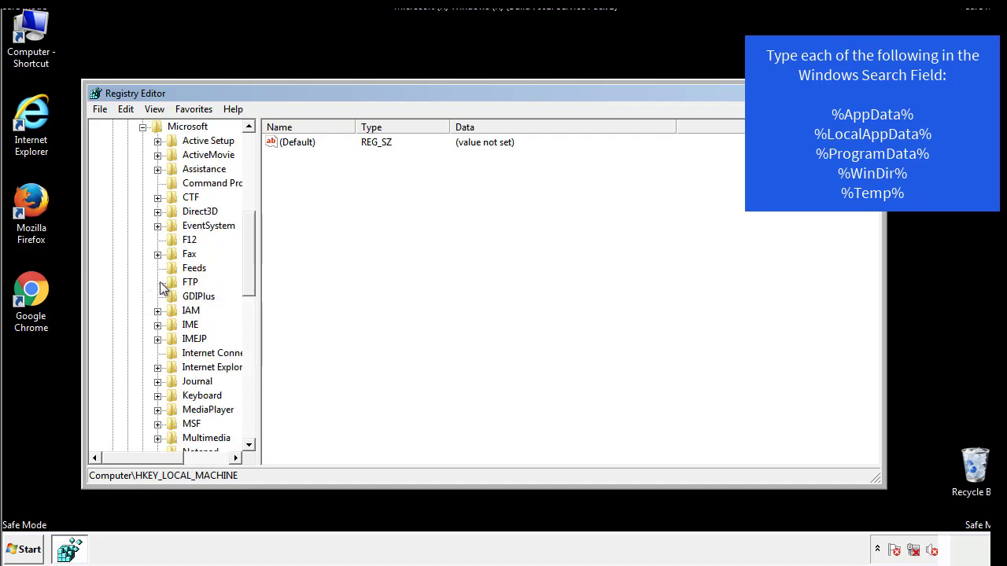
drag(250, 236, 250, 327)
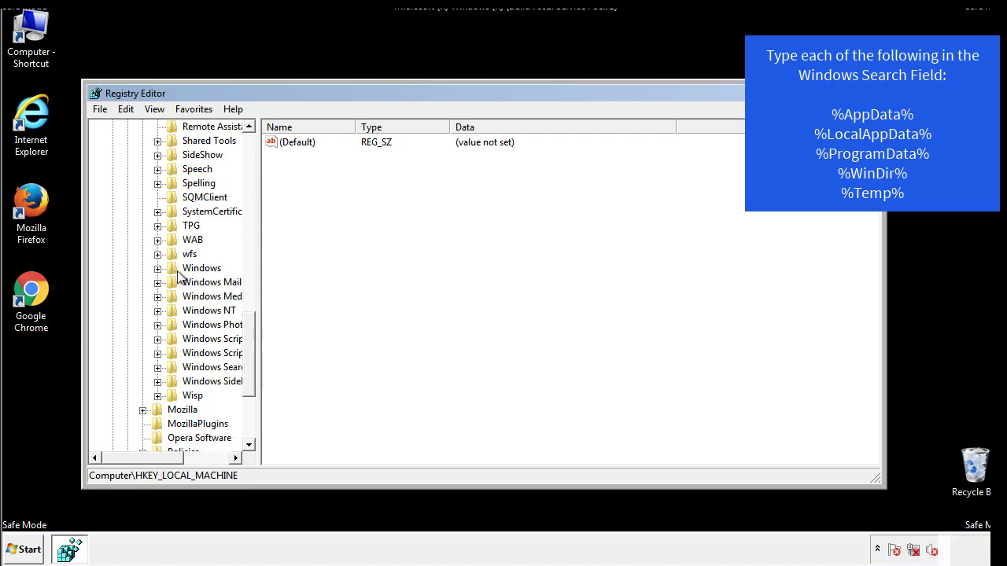
click(158, 269)
click(173, 283)
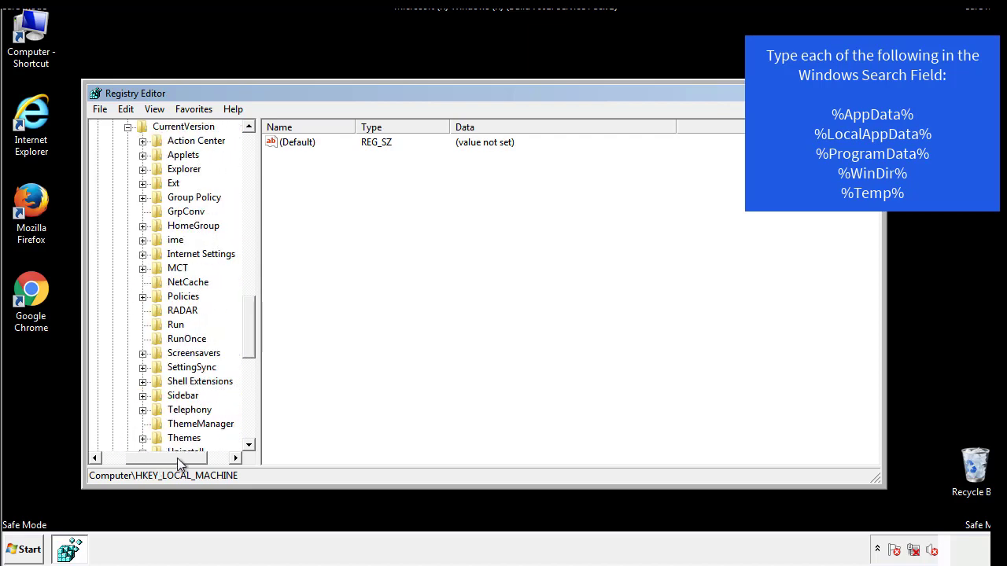
click(173, 325)
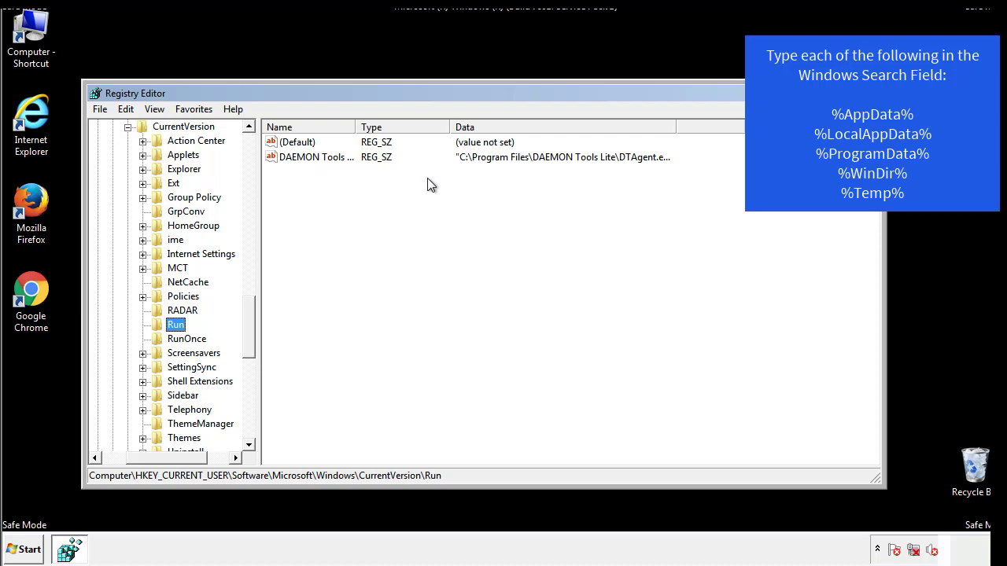
click(462, 188)
- Collapse the current user's Windows key and scroll the tree back to the top
drag(167, 456, 147, 457)
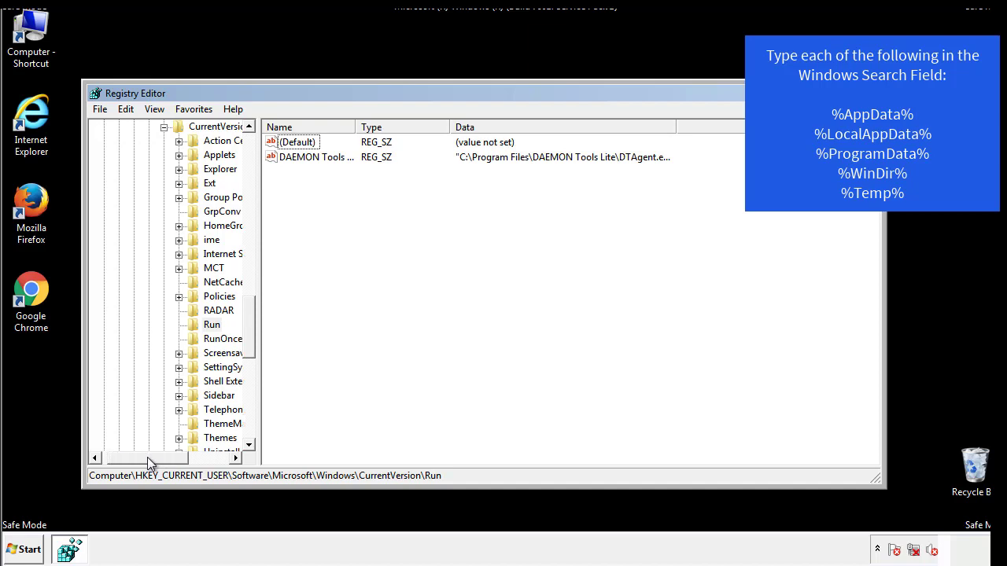
drag(254, 342, 248, 328)
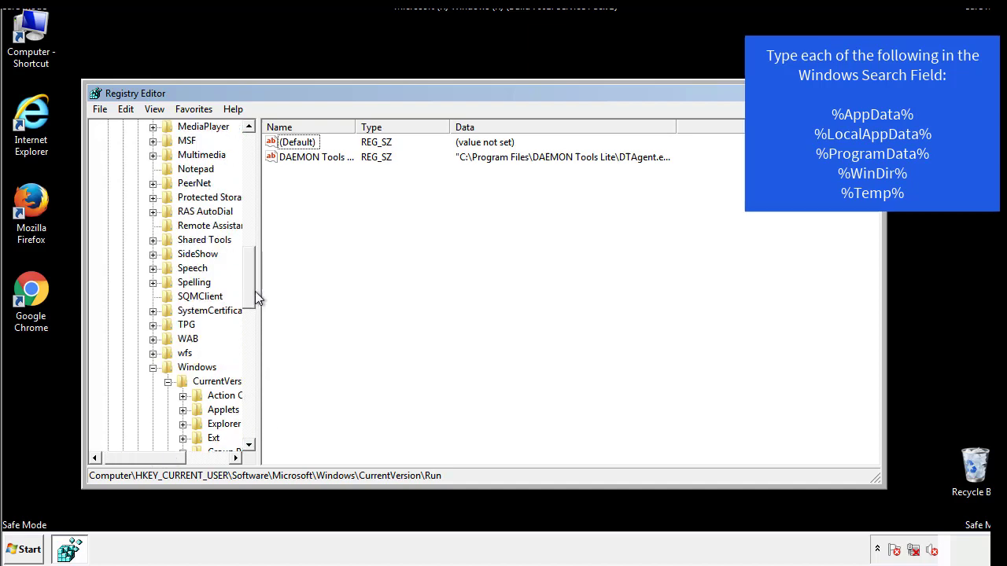
click(153, 367)
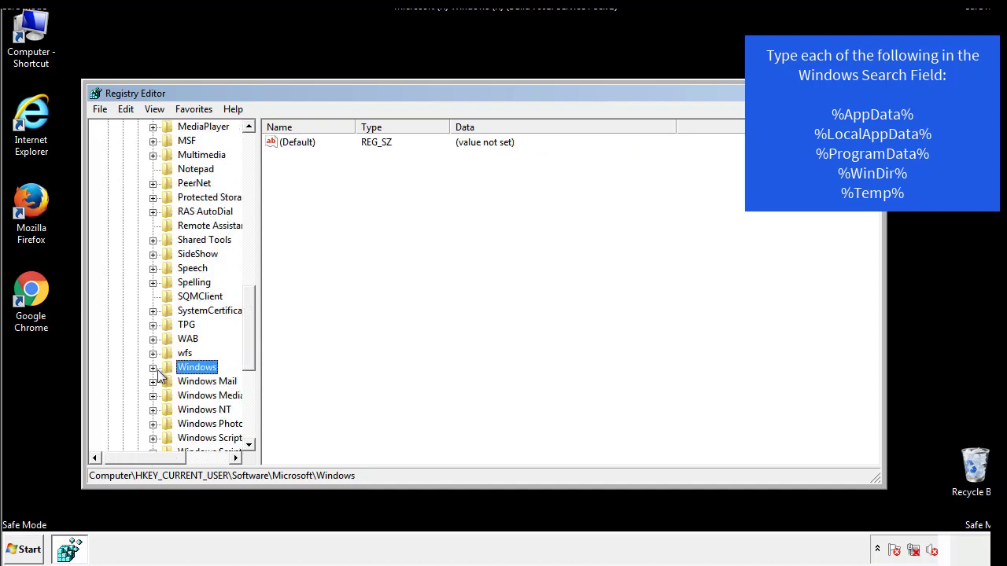
drag(253, 350, 253, 194)
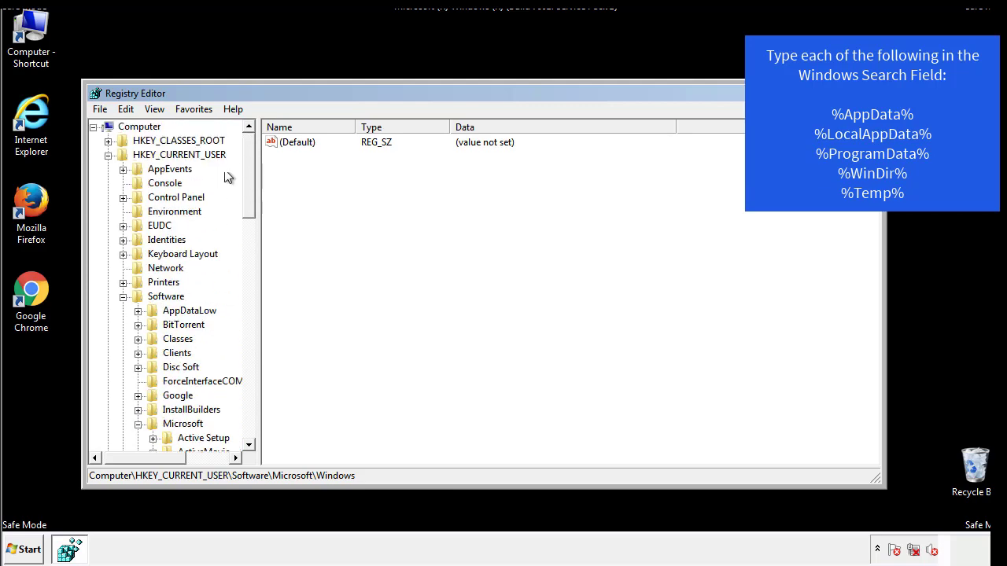
- Search the registry for %temp% using Edit > Find
click(130, 110)
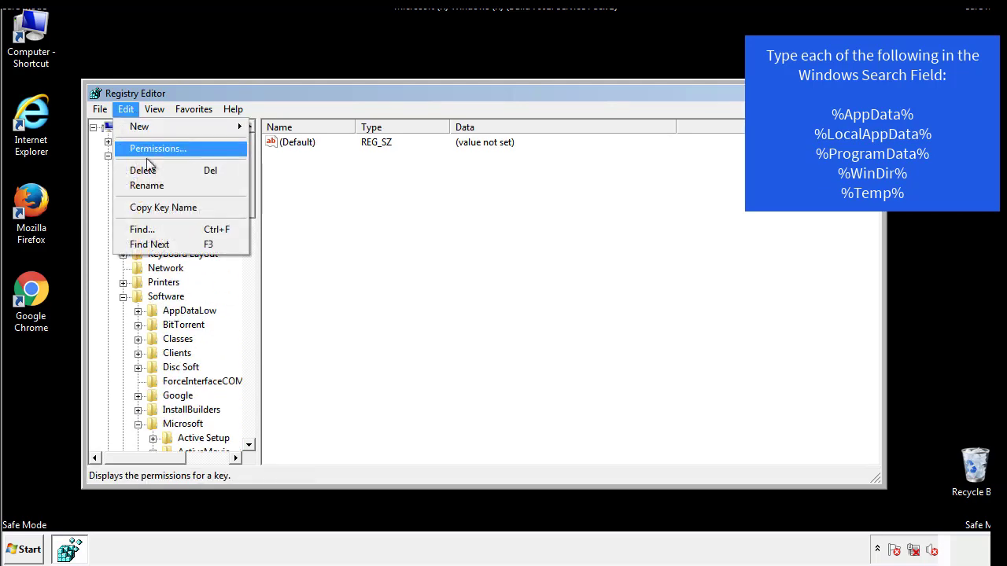
click(143, 229)
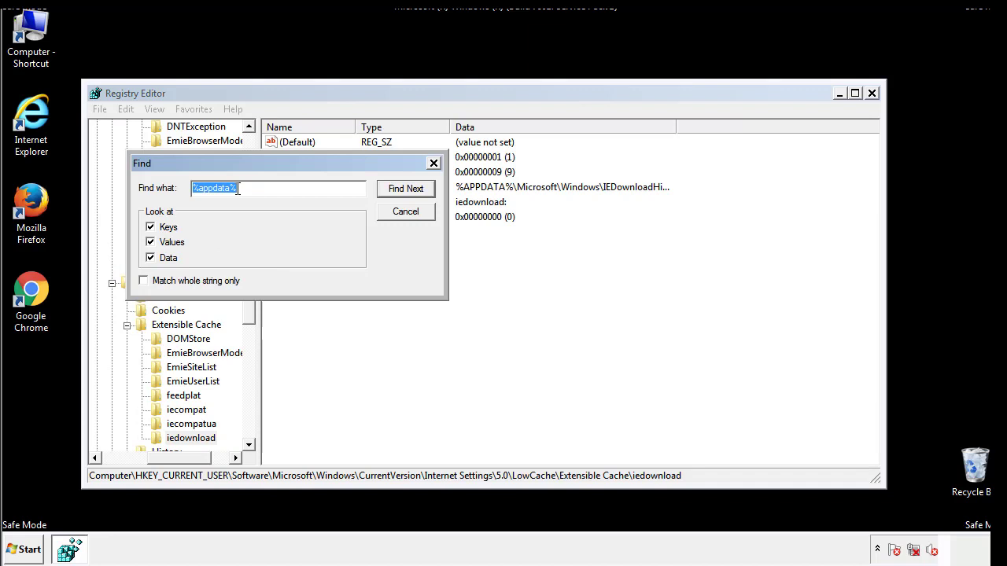
text(%t)
text(emp%)
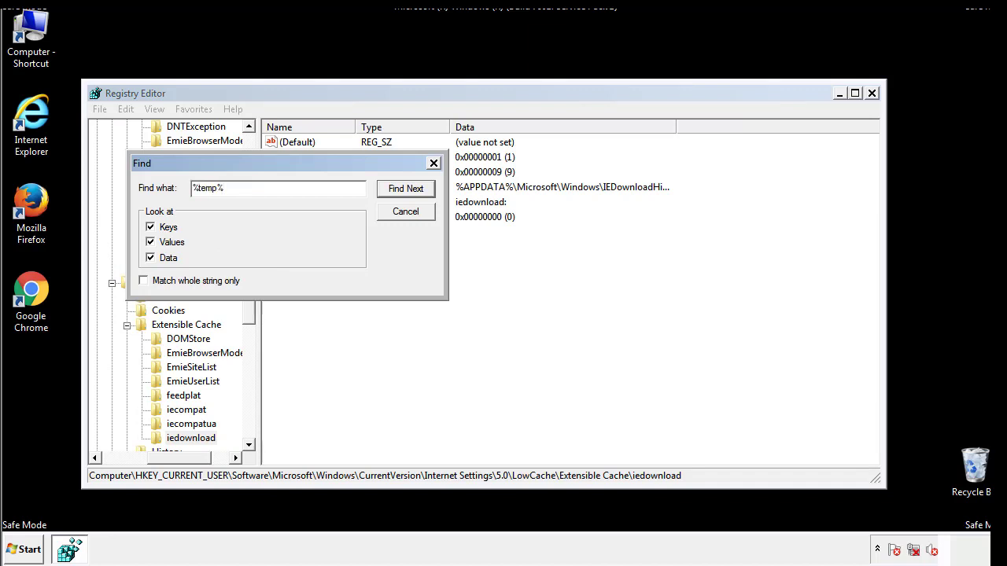
key(Return)
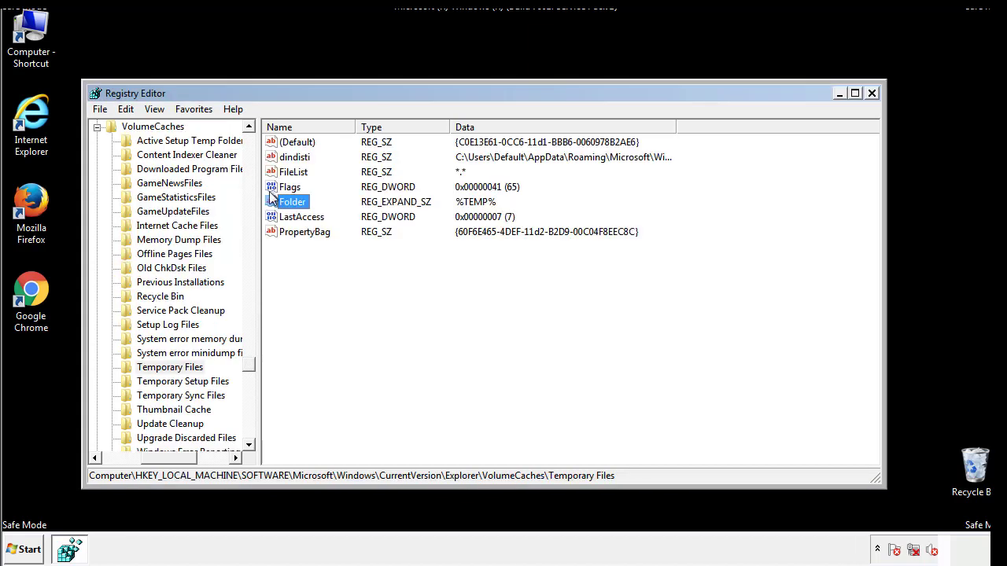
- Delete all values of the found Temporary Files key, leaving only (Default)
click(412, 274)
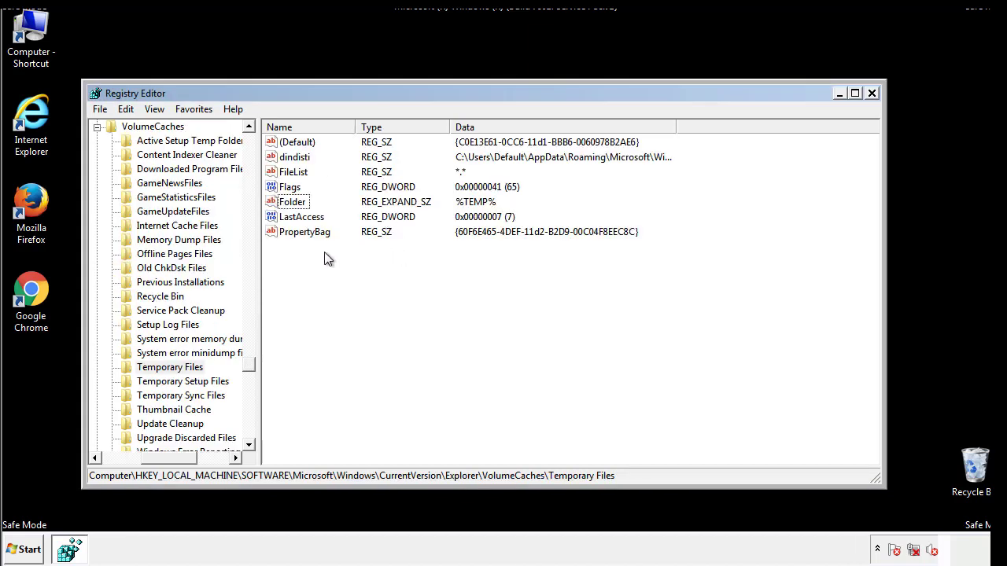
mouse_move(324, 253)
mouse_down()
mouse_move(299, 231)
mouse_move(285, 145)
mouse_up()
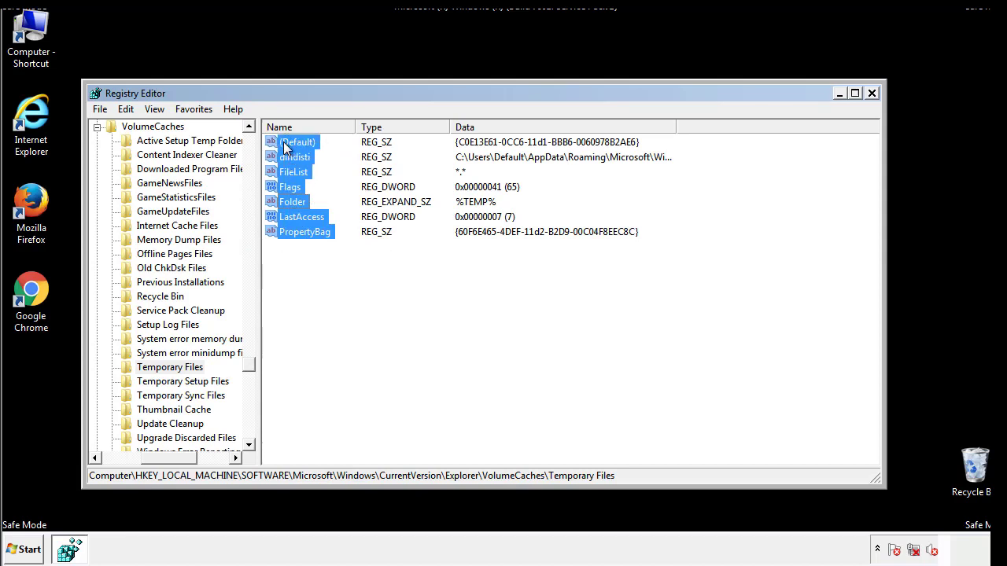
right_click(285, 145)
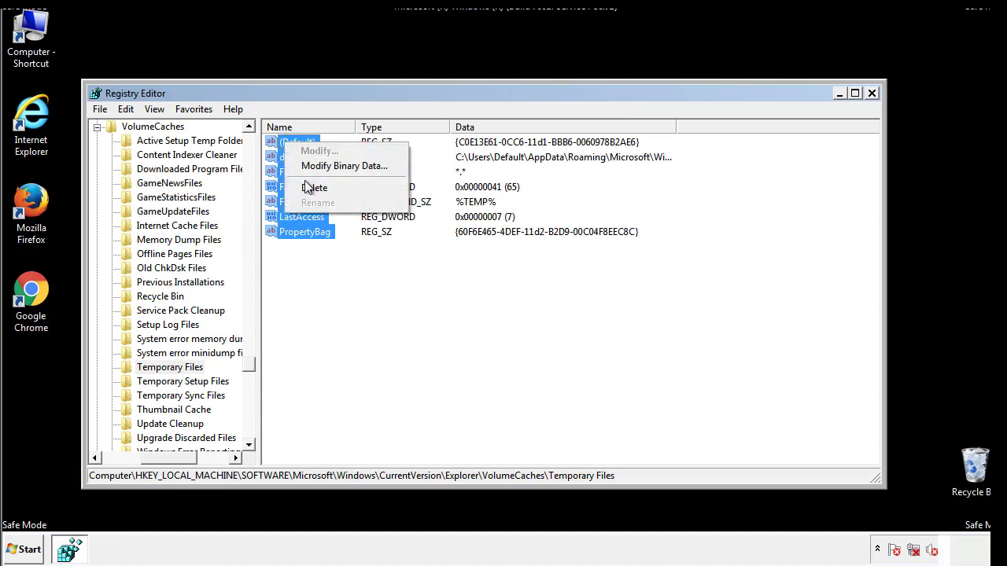
click(307, 188)
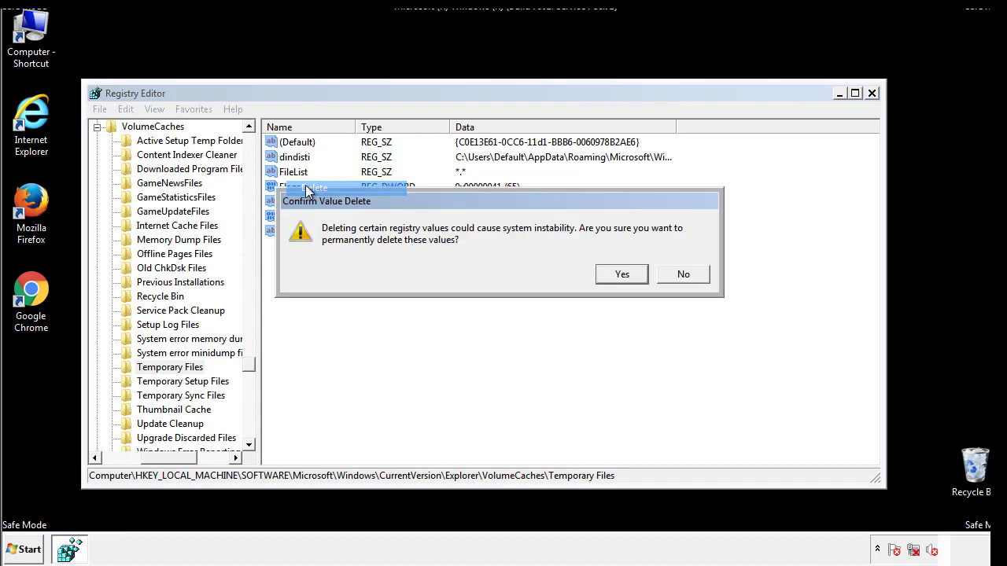
click(623, 274)
click(351, 194)
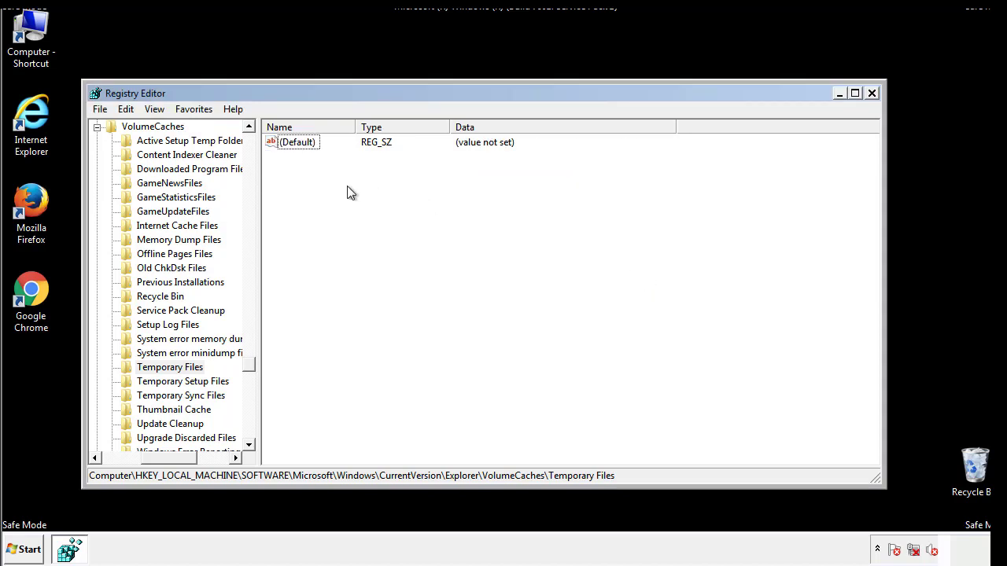
- Close Registry Editor, clear Safe boot in msconfig's Boot tab, apply, and restart
click(872, 94)
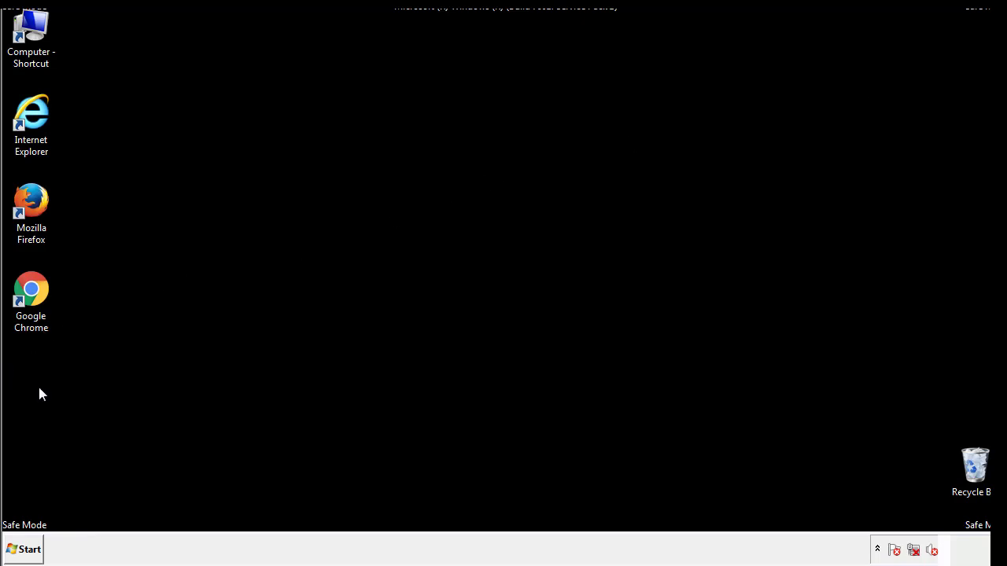
click(22, 551)
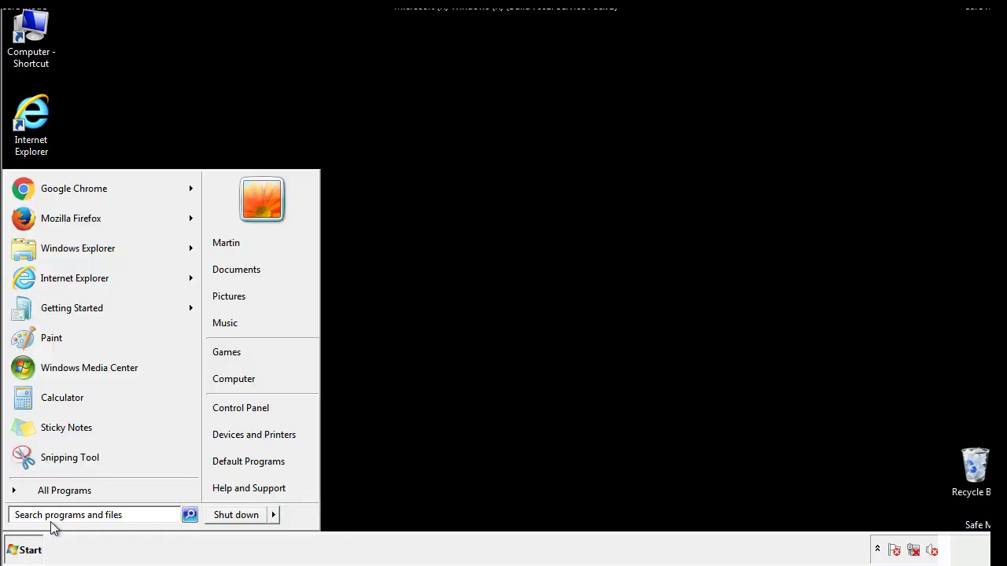
text(mscon)
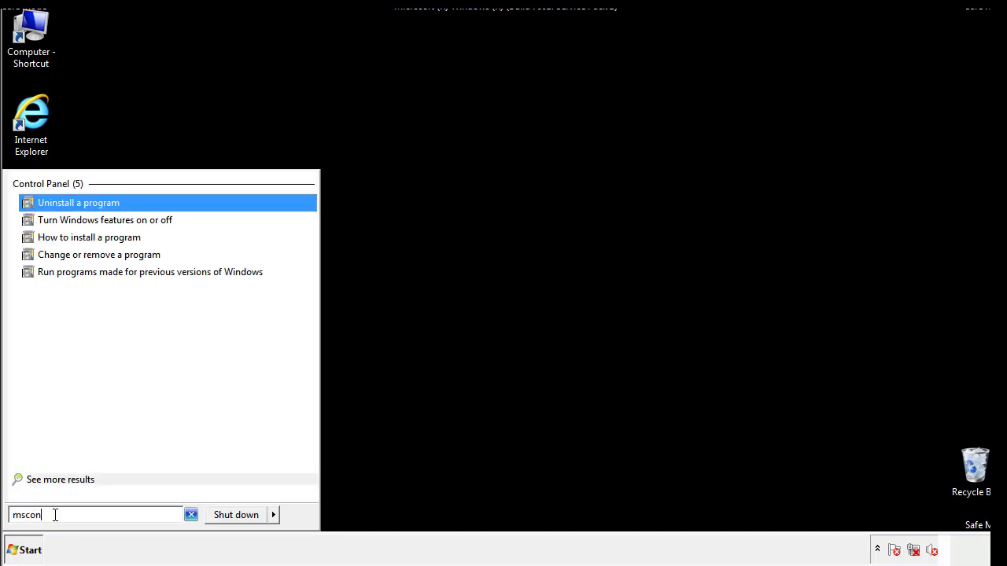
text(fig)
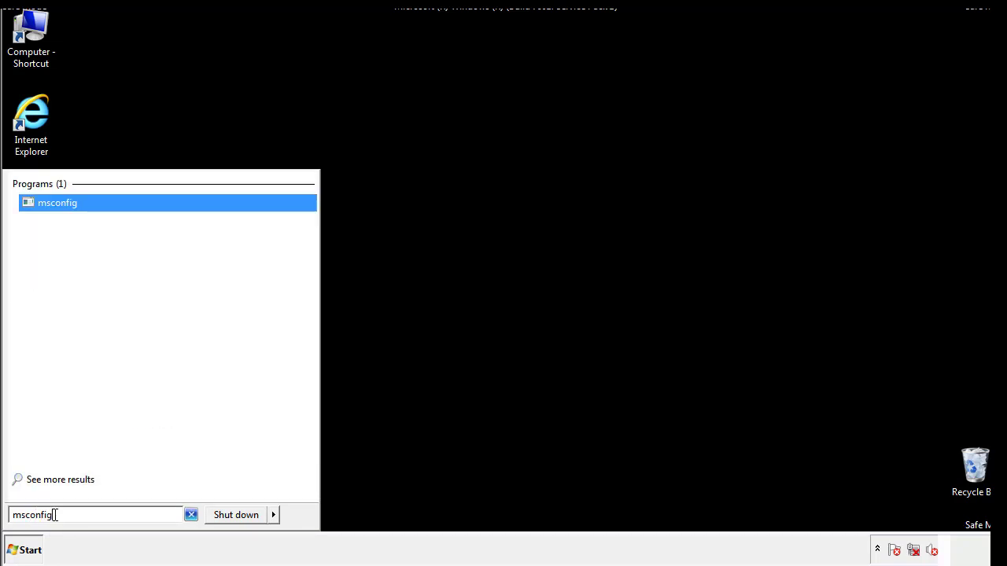
key(Return)
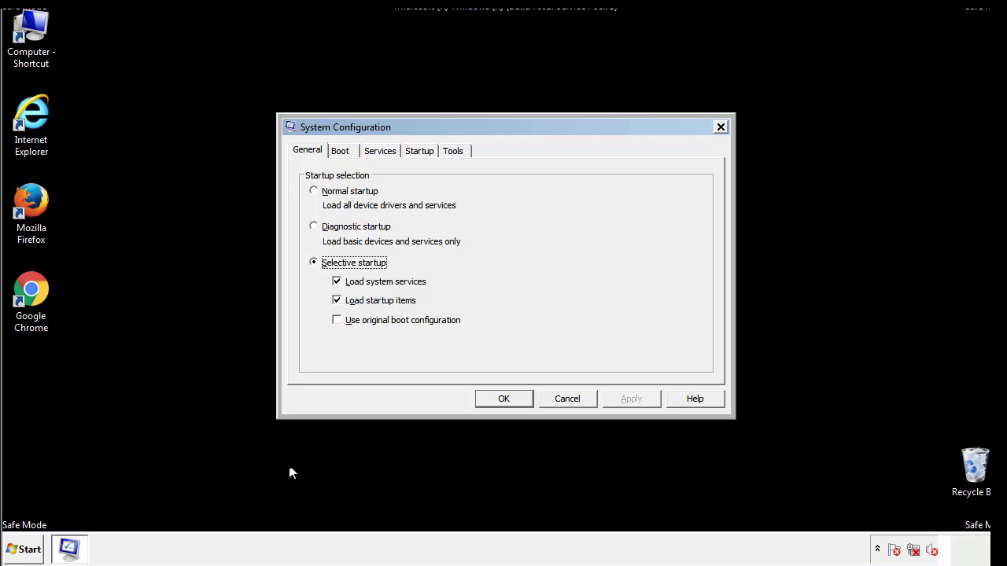
click(342, 151)
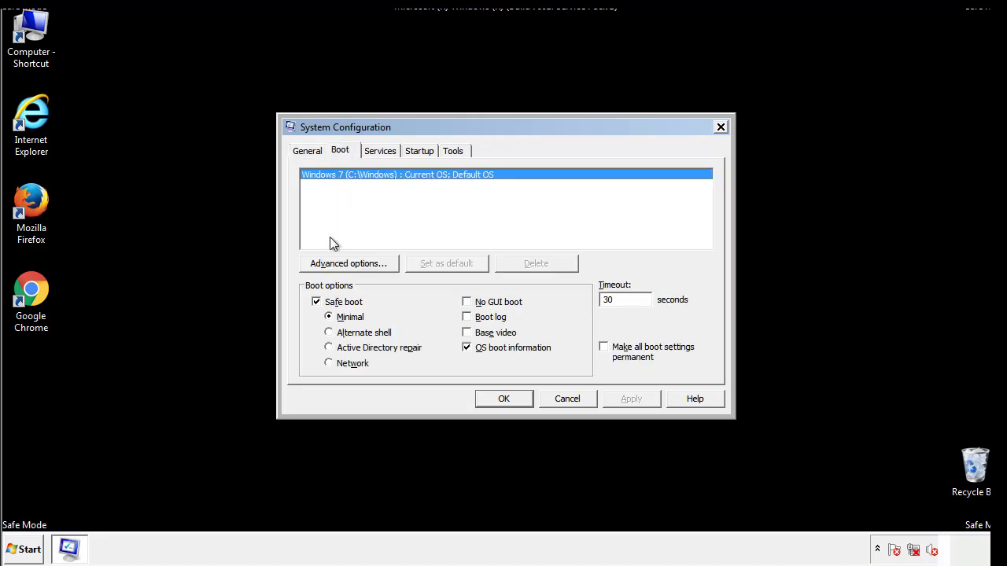
click(317, 304)
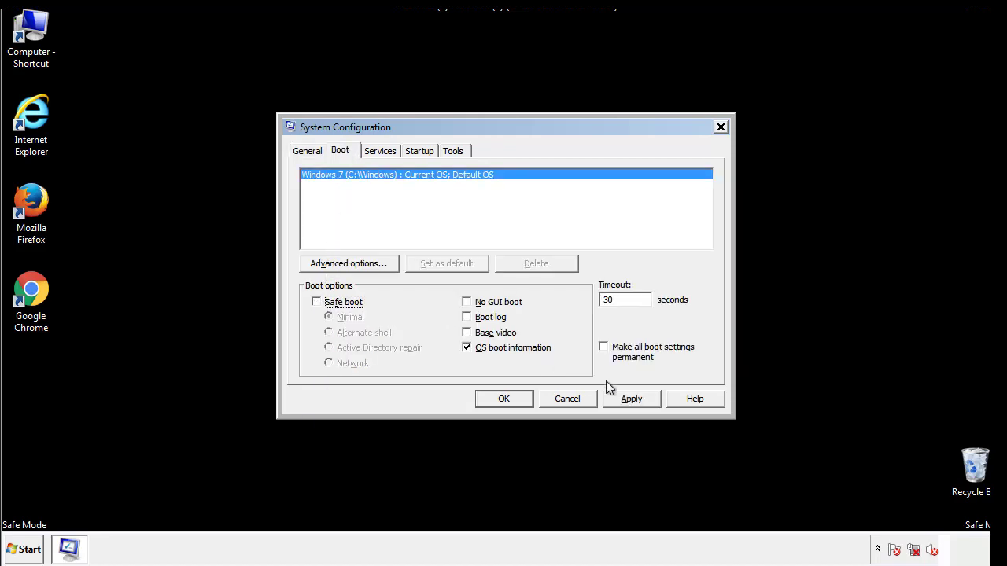
click(633, 398)
click(502, 398)
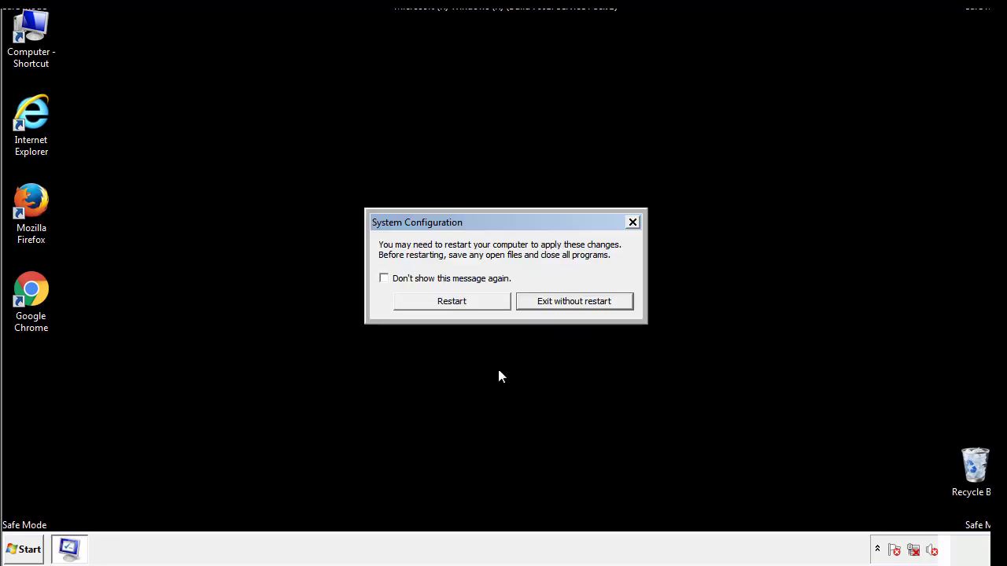
click(466, 306)
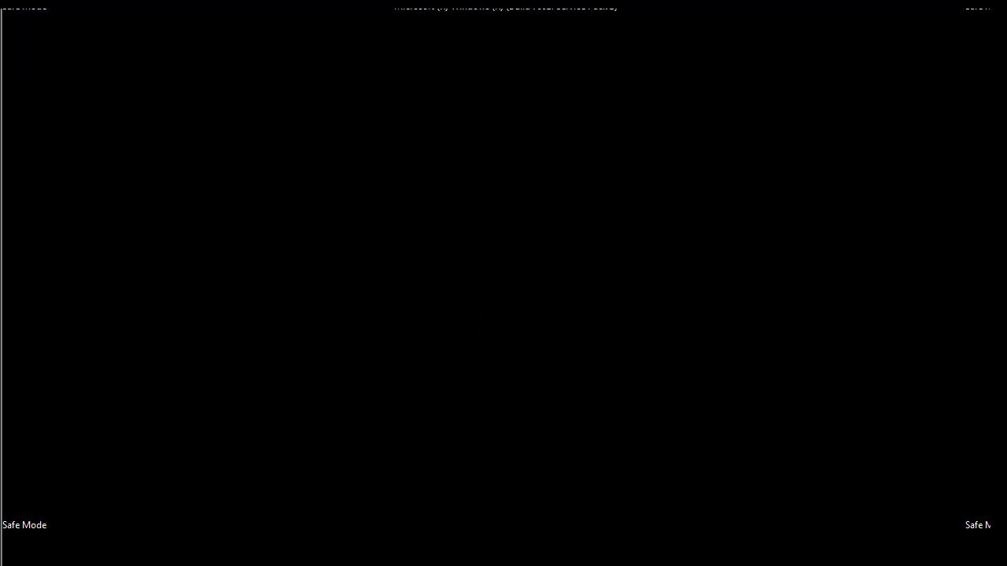